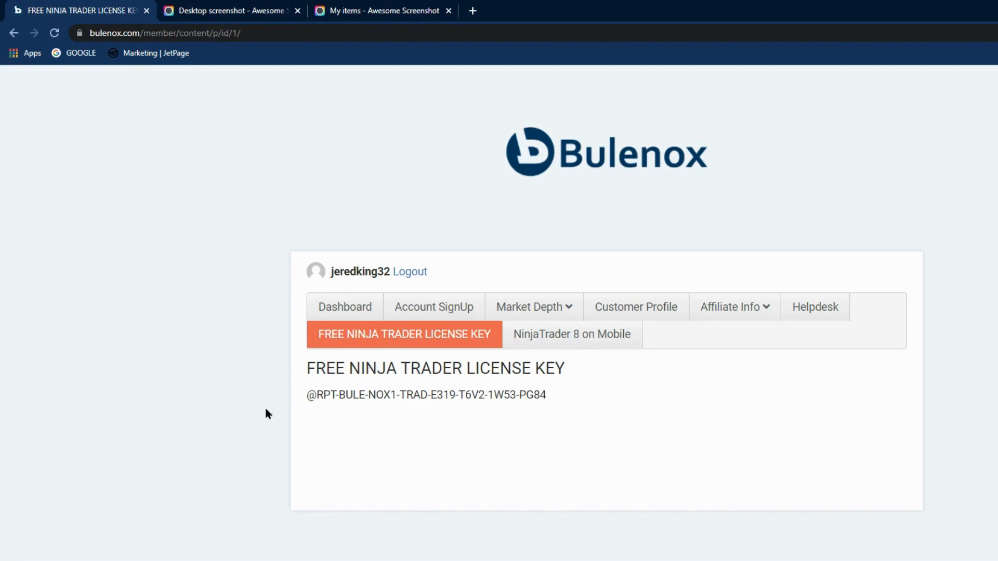
Copy the free NinjaTrader license key shown on the Bulenox member page.
{"action": "left_click_drag", "start_coordinate": [307, 395], "coordinate": [576, 386]}
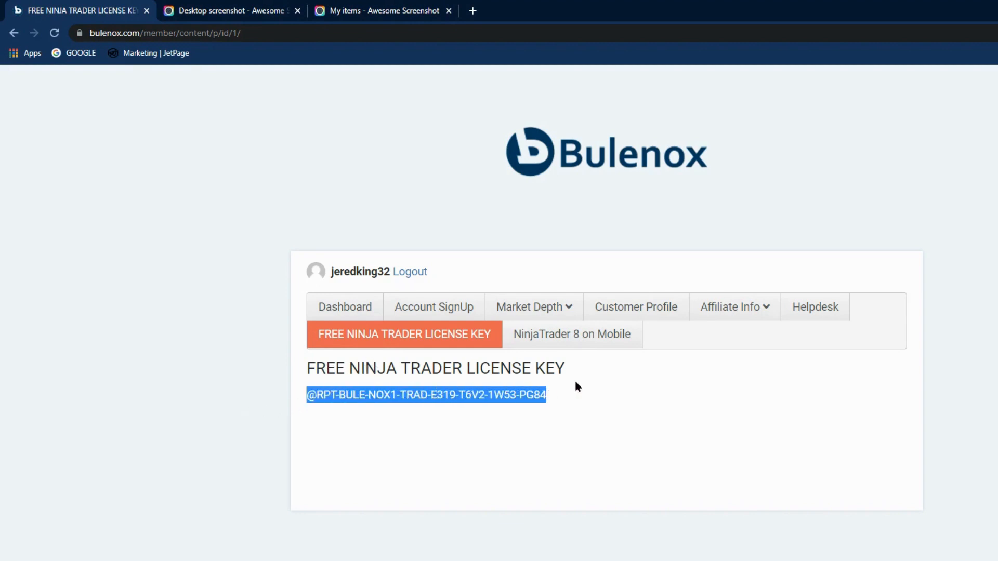
{"action": "right_click", "coordinate": [459, 397]}
{"action": "left_click", "coordinate": [484, 408]}
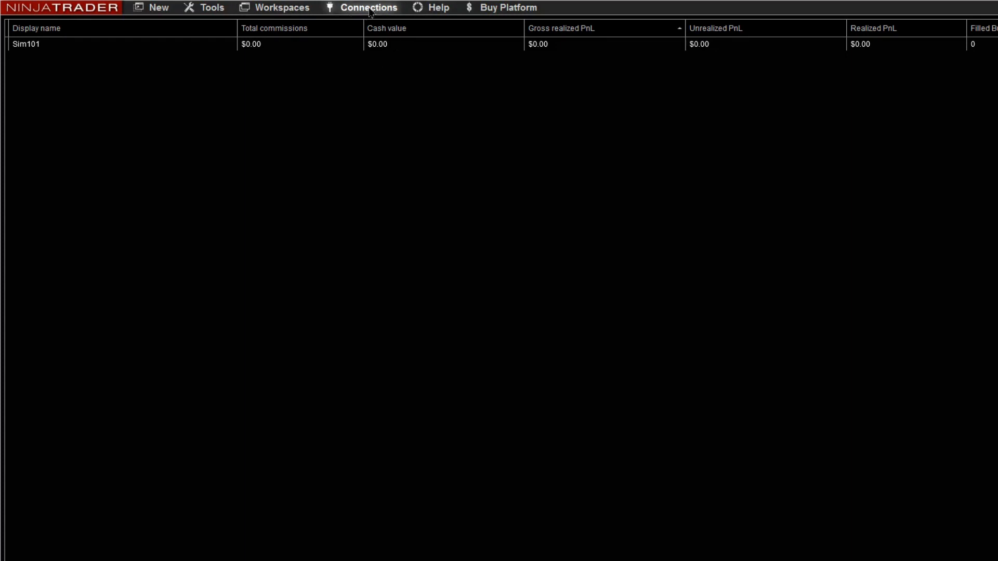
{"action": "left_click", "coordinate": [482, 13]}
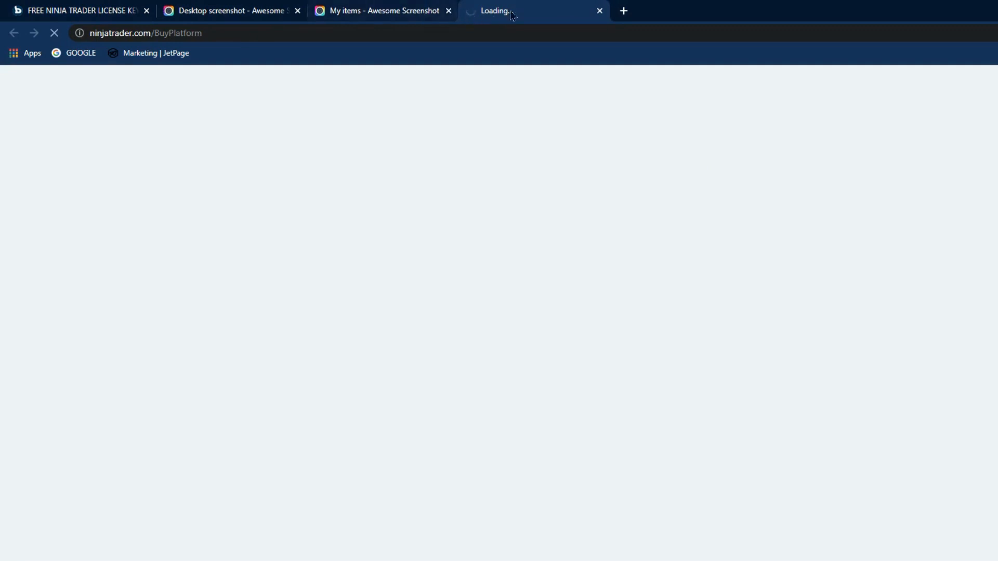
{"action": "left_click", "coordinate": [600, 11]}
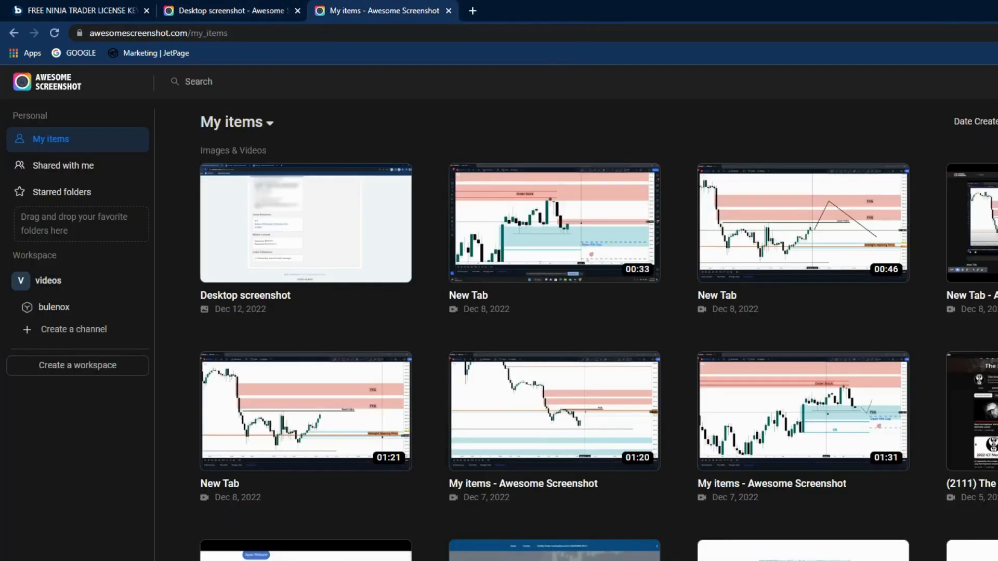
{"action": "key", "text": "alt+Tab"}
Replace NinjaTrader's existing license key with the copied license key, and dismiss the simulation mode notice.
{"action": "left_click", "coordinate": [435, 8]}
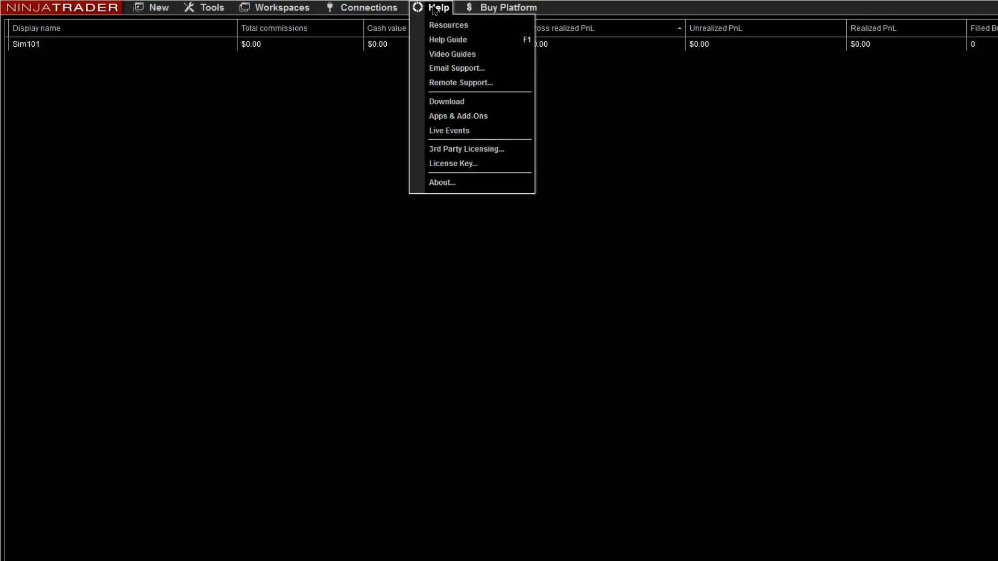
{"action": "left_click", "coordinate": [466, 169]}
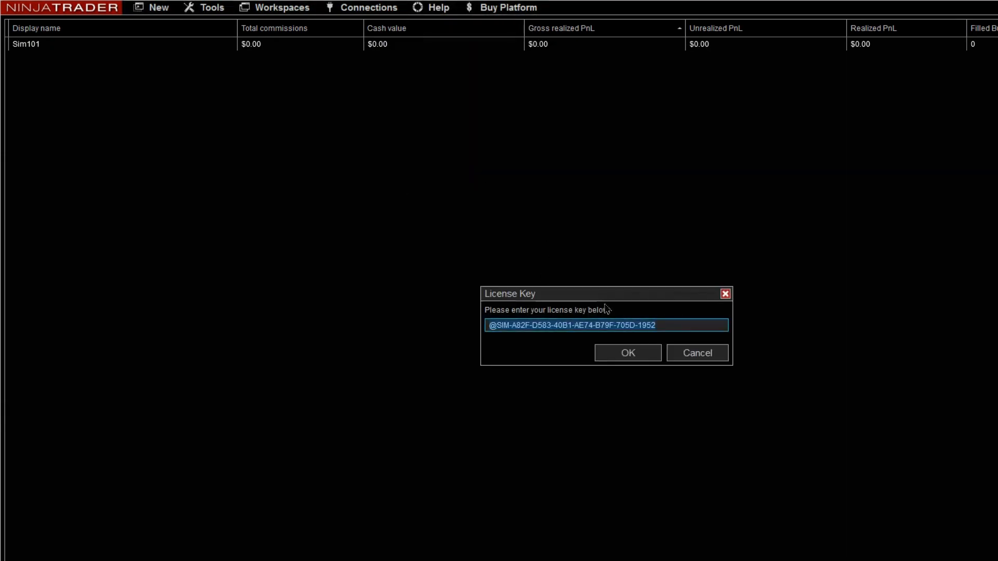
{"action": "key", "text": "BackSpace"}
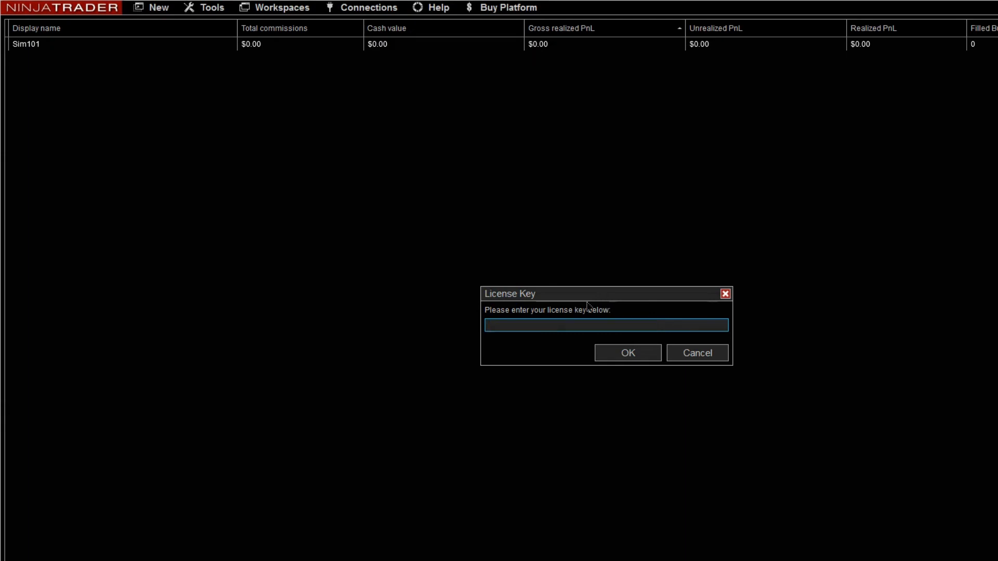
{"action": "right_click", "coordinate": [521, 325]}
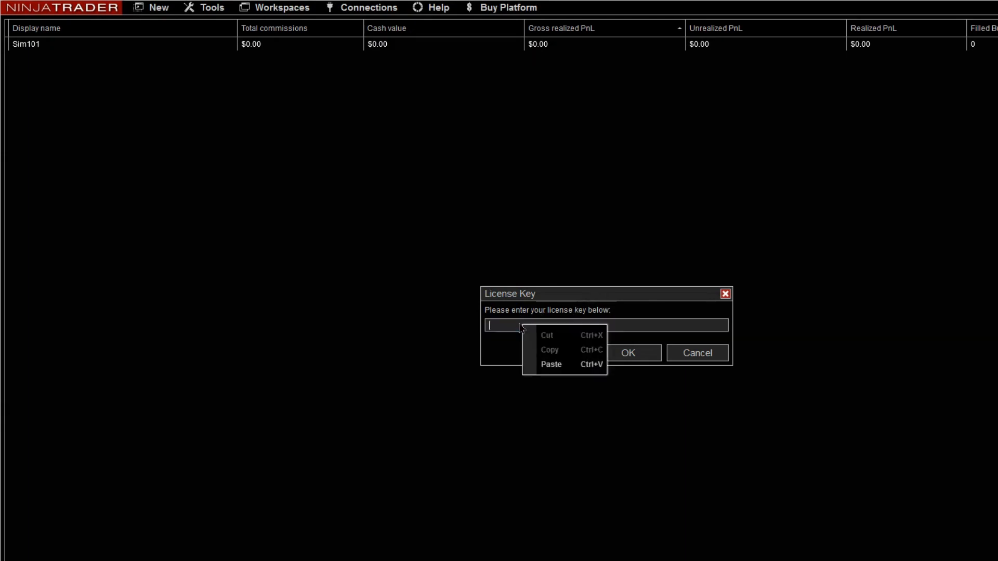
{"action": "left_click", "coordinate": [563, 370]}
{"action": "left_click", "coordinate": [626, 355]}
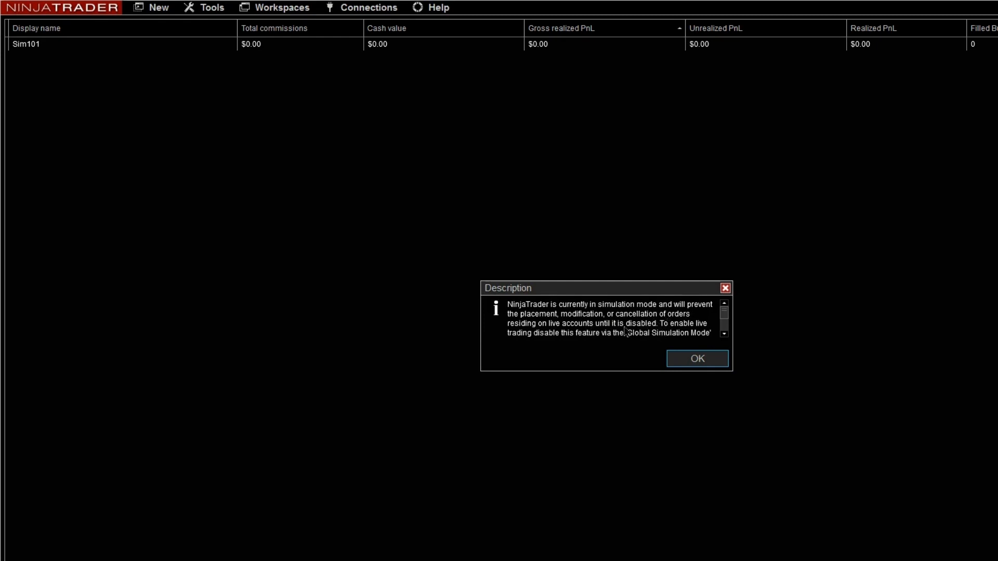
{"action": "scroll", "coordinate": [686, 337], "scroll_direction": "down", "scroll_amount": 1}
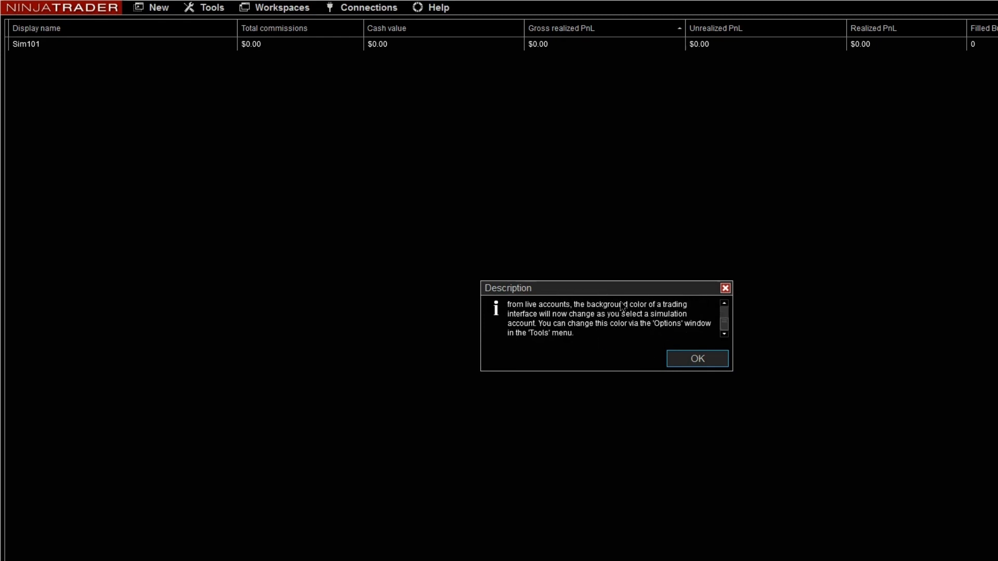
{"action": "left_click", "coordinate": [700, 361]}
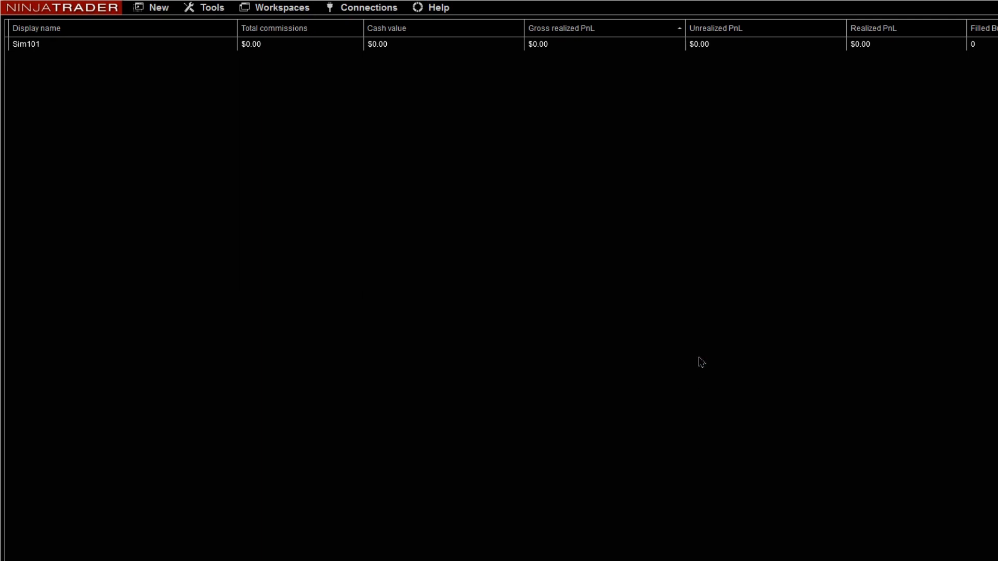
Turn off Global Simulation Mode and check that it is no longer enabled.
{"action": "left_click", "coordinate": [209, 10]}
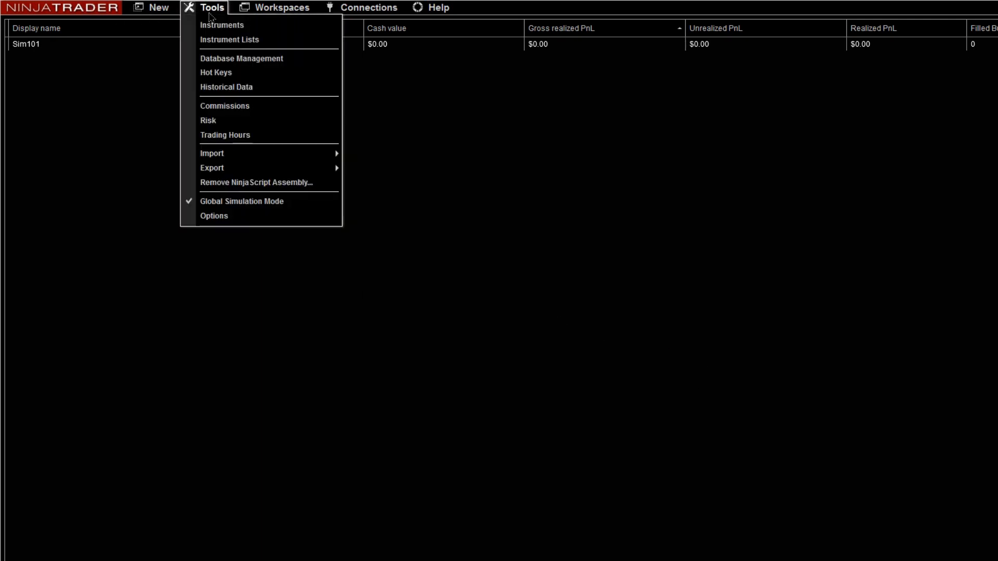
{"action": "left_click", "coordinate": [191, 205]}
{"action": "left_click", "coordinate": [208, 7]}
{"action": "left_click", "coordinate": [555, 341]}
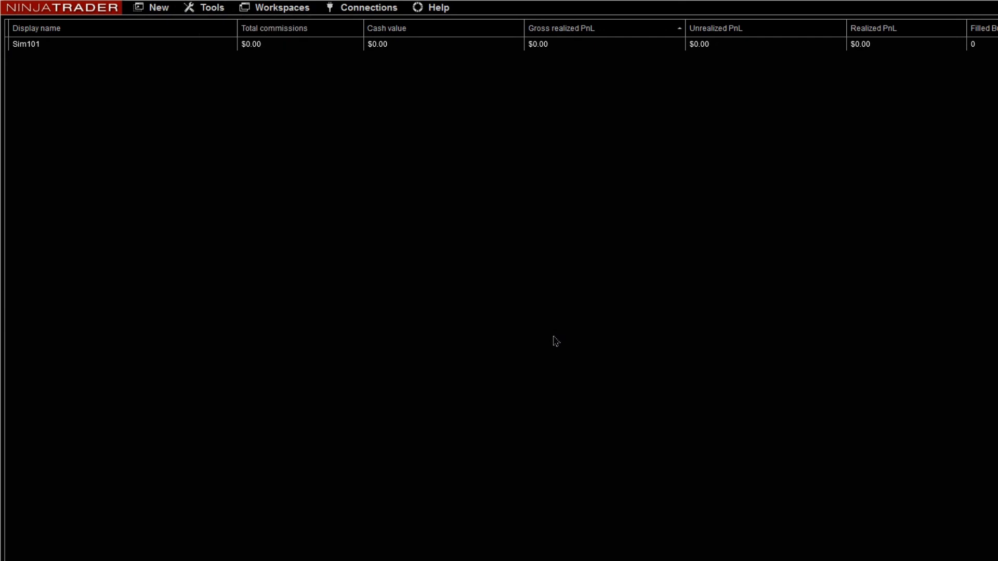
Add a Rithmic for NinjaTrader Brokerage connection to the configured connections.
{"action": "mouse_move", "coordinate": [724, 560]}
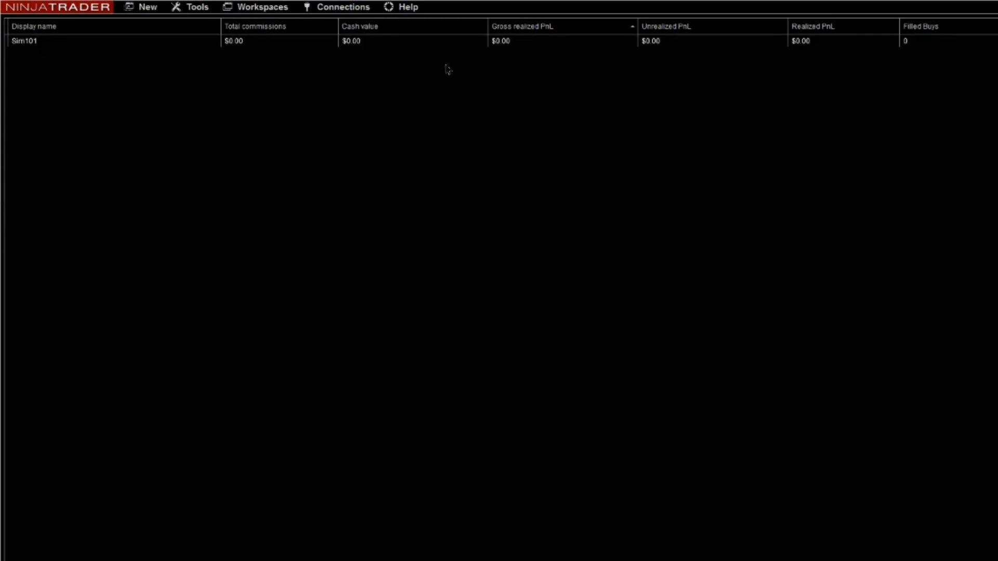
{"action": "left_click", "coordinate": [344, 11]}
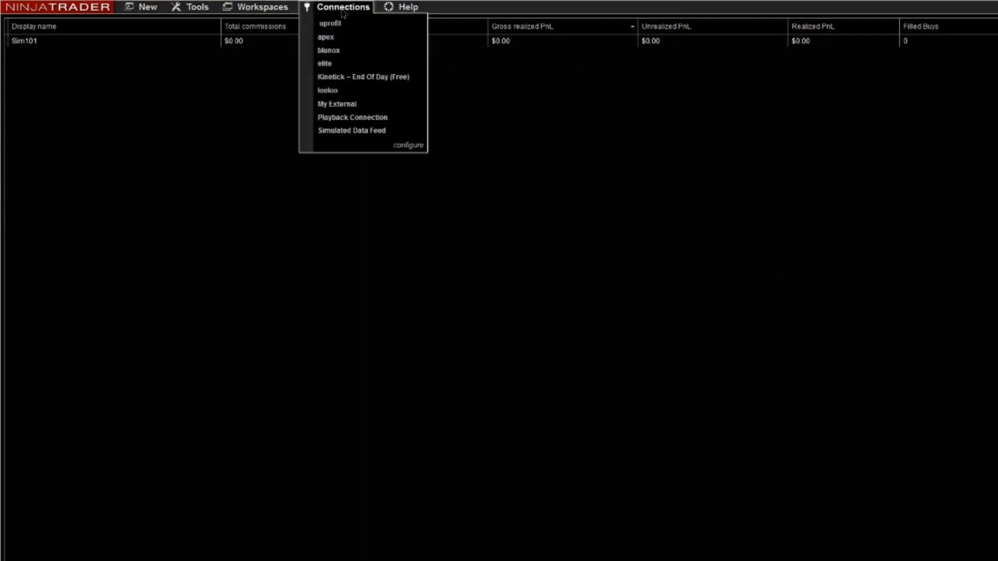
{"action": "left_click", "coordinate": [409, 146]}
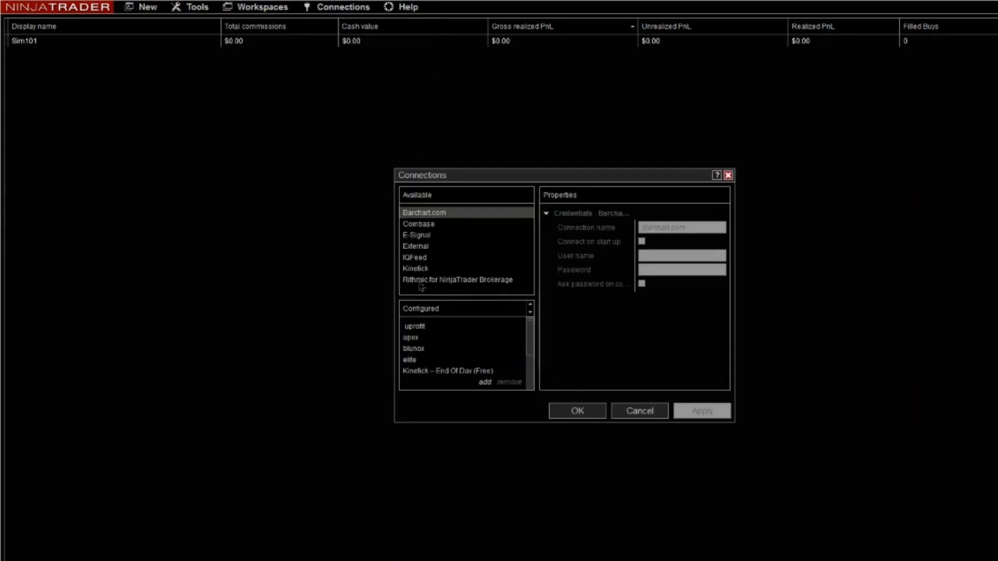
{"action": "left_click", "coordinate": [497, 287]}
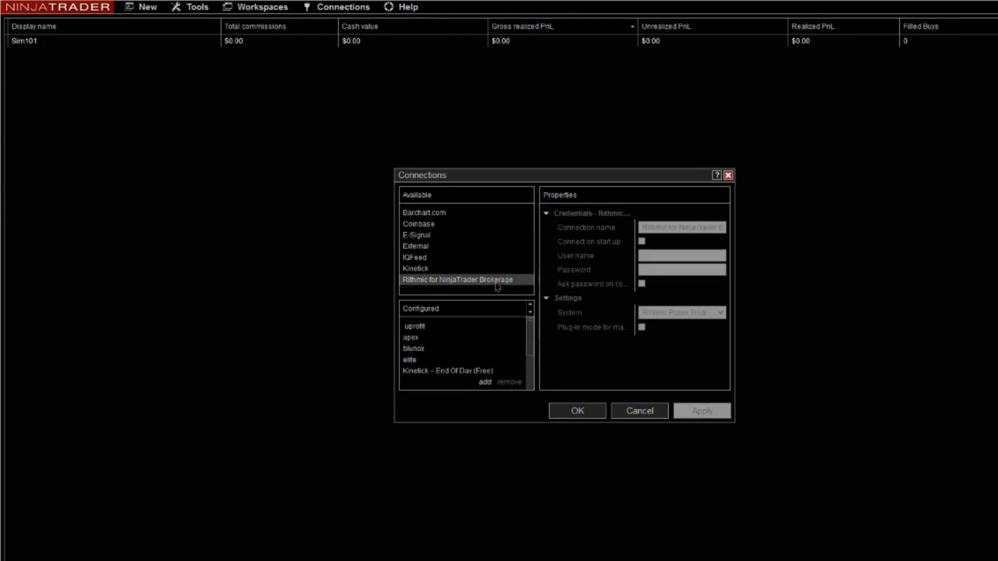
{"action": "left_click", "coordinate": [485, 383]}
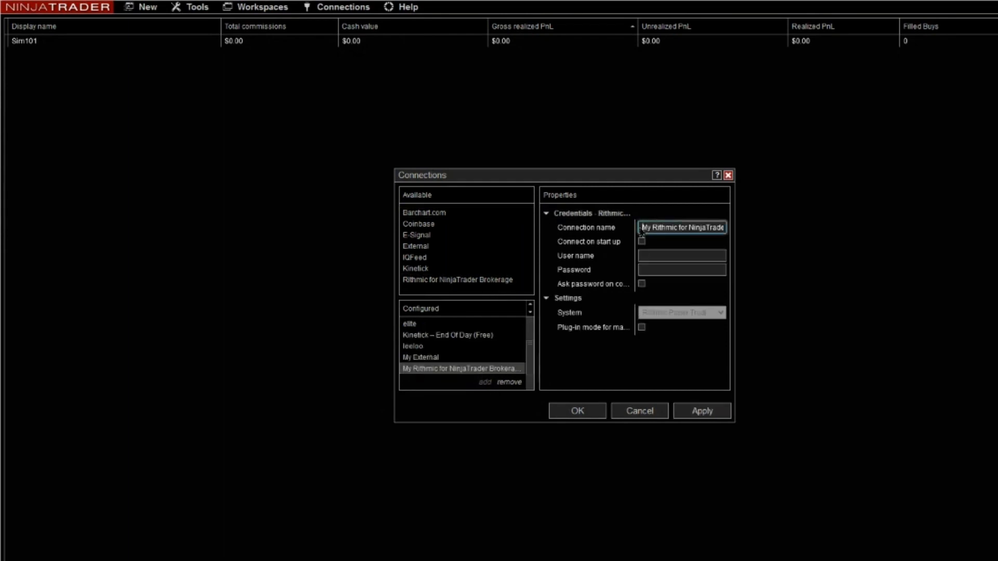
Name the new Rithmic connection Bulenox.
{"action": "left_click_drag", "start_coordinate": [645, 227], "coordinate": [733, 225]}
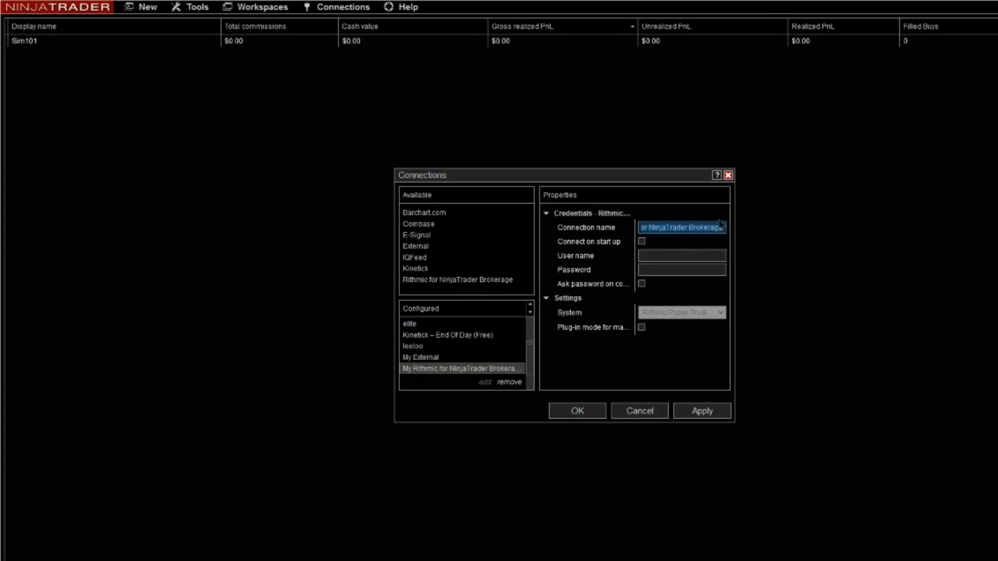
{"action": "type", "text": "M"}
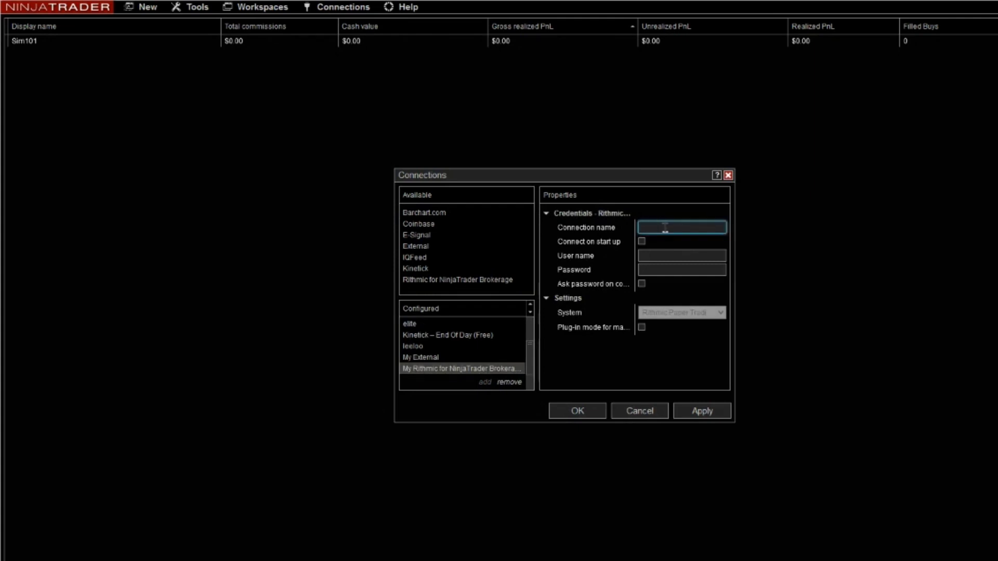
{"action": "type", "text": "Bu"}
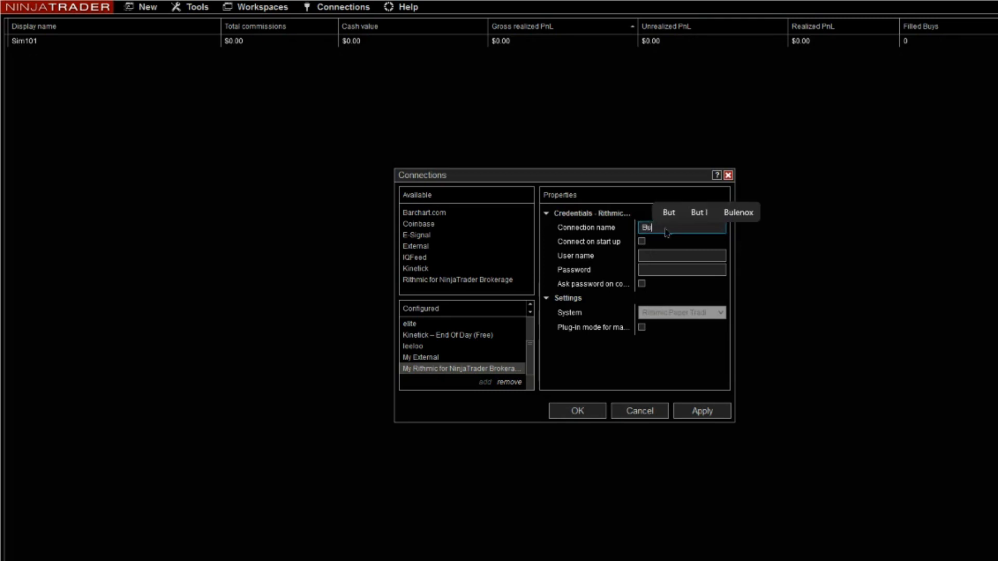
{"action": "type", "text": "lenox"}
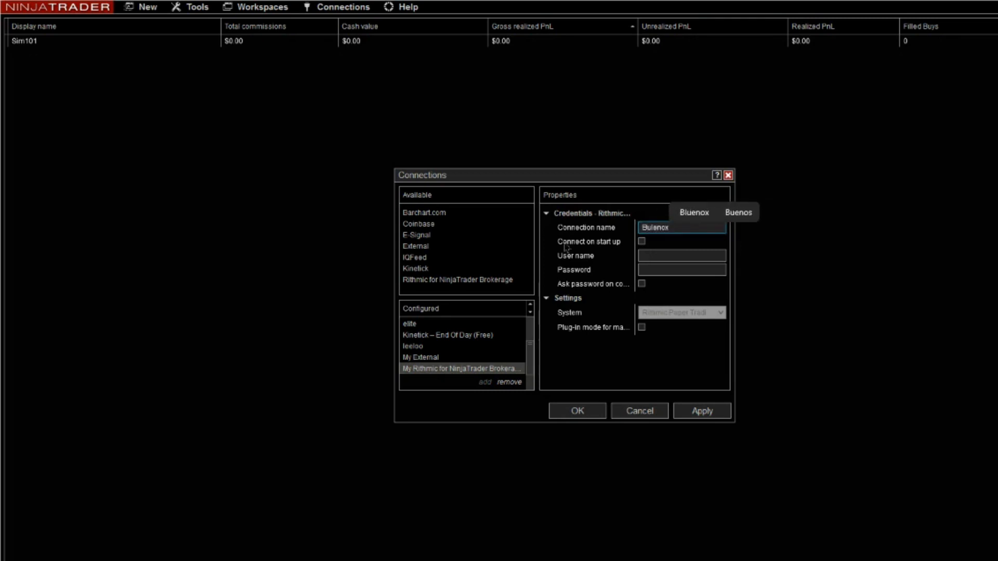
{"action": "left_click", "coordinate": [613, 281]}
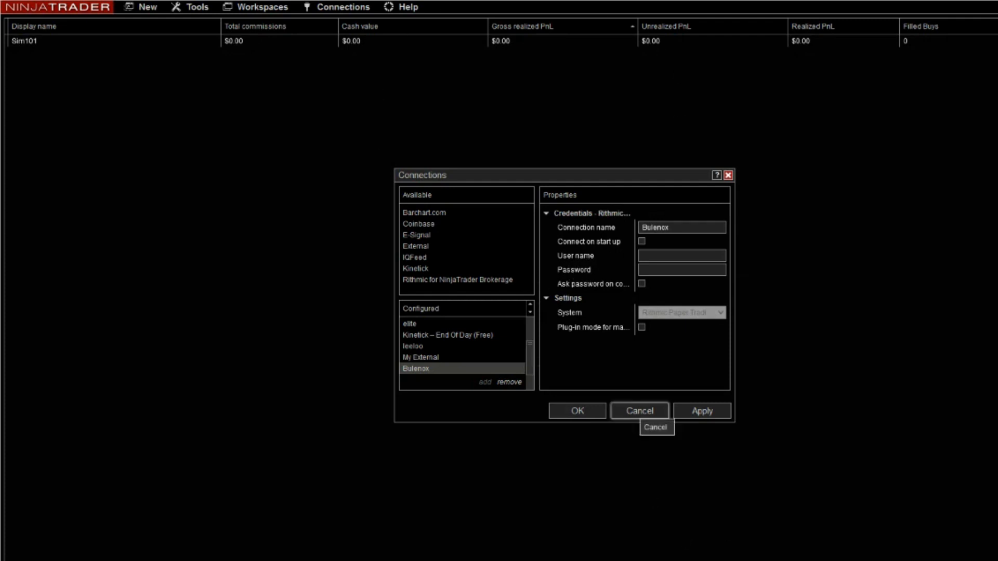
Enter the Rithmic username and password from the Bulenox member page into the connection, enable plug-in mode and save it.
{"action": "left_click", "coordinate": [640, 546]}
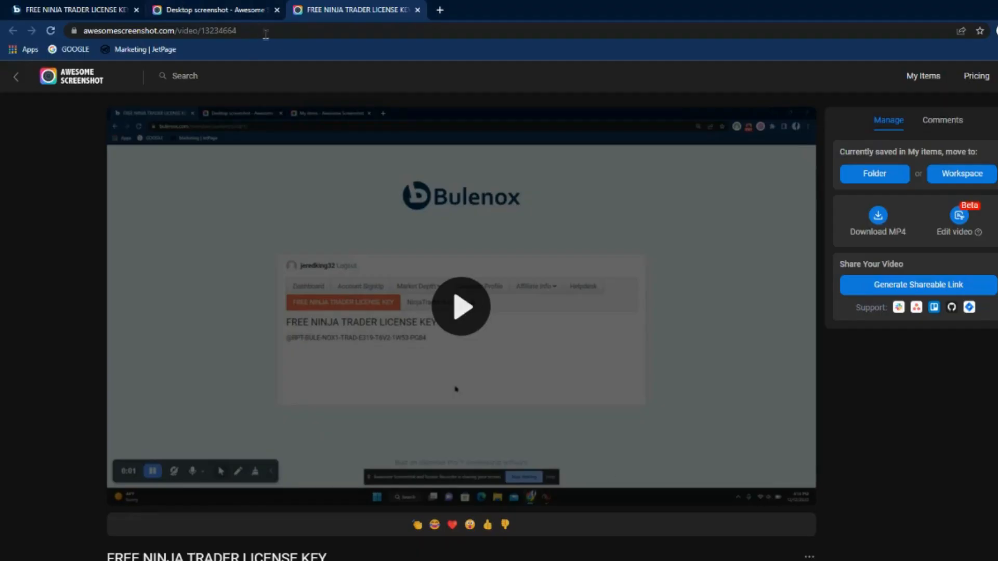
{"action": "left_click", "coordinate": [257, 8]}
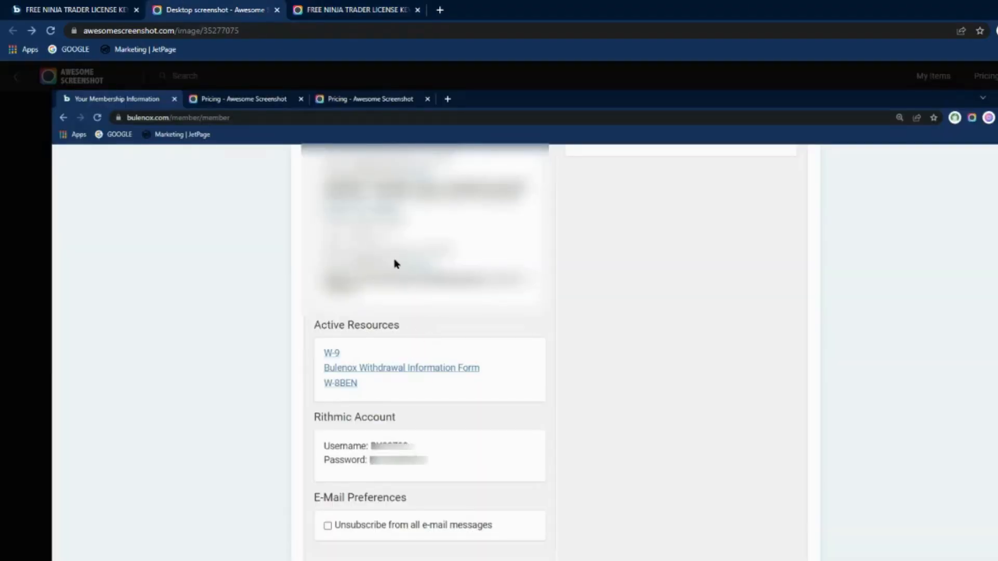
{"action": "scroll", "coordinate": [396, 264], "scroll_direction": "down", "scroll_amount": 1}
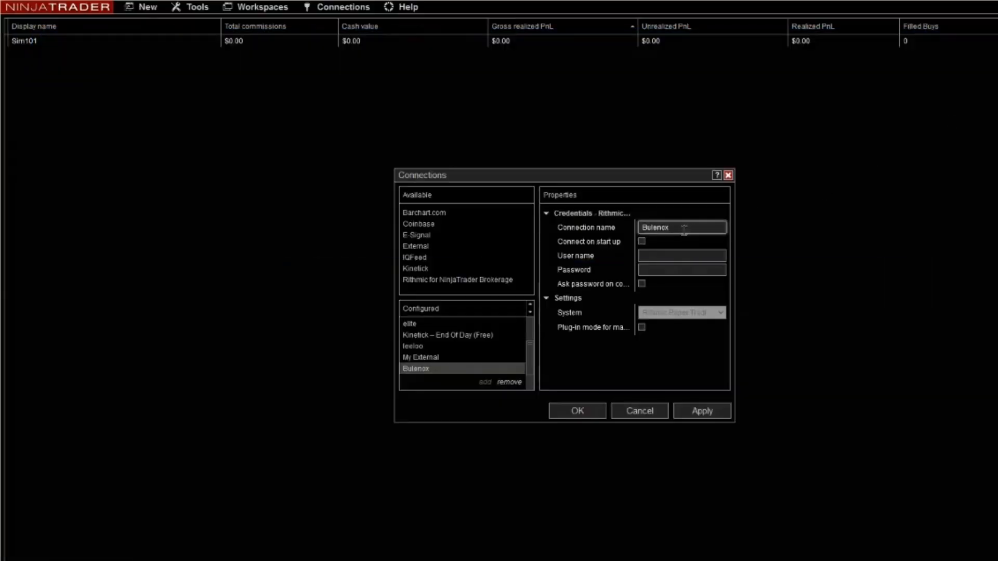
{"action": "key", "text": "Tab"}
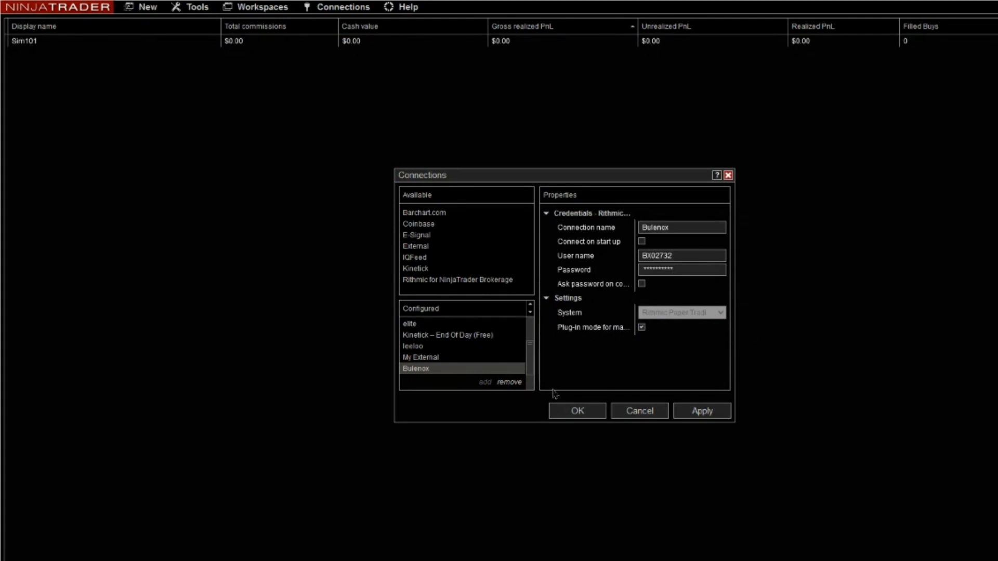
{"action": "left_click", "coordinate": [594, 412]}
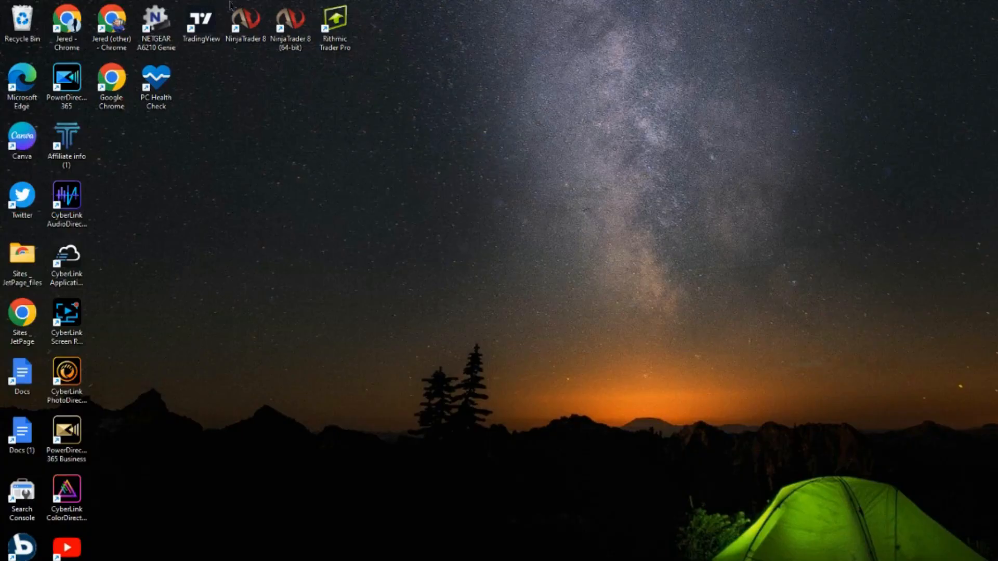
Launch Rithmic Trader Pro and set Allow Plug-ins to On for market data in its login window.
{"action": "double_click", "coordinate": [338, 42]}
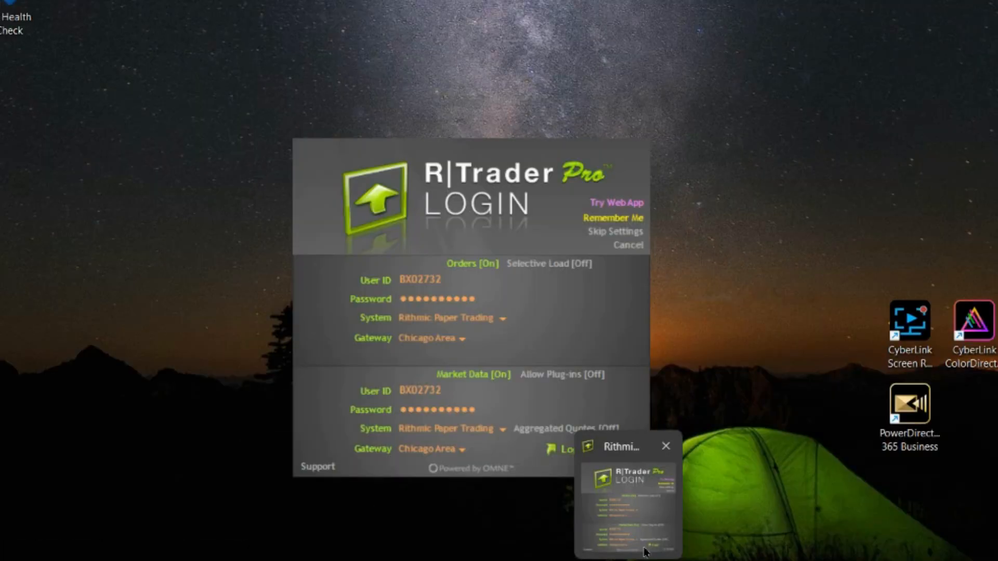
{"action": "left_click", "coordinate": [624, 499]}
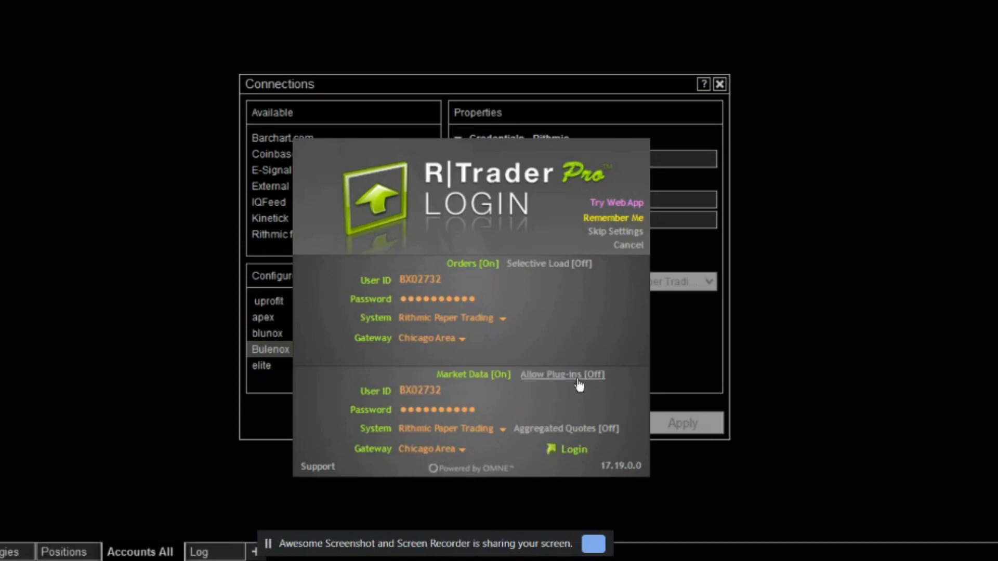
{"action": "left_click", "coordinate": [681, 376]}
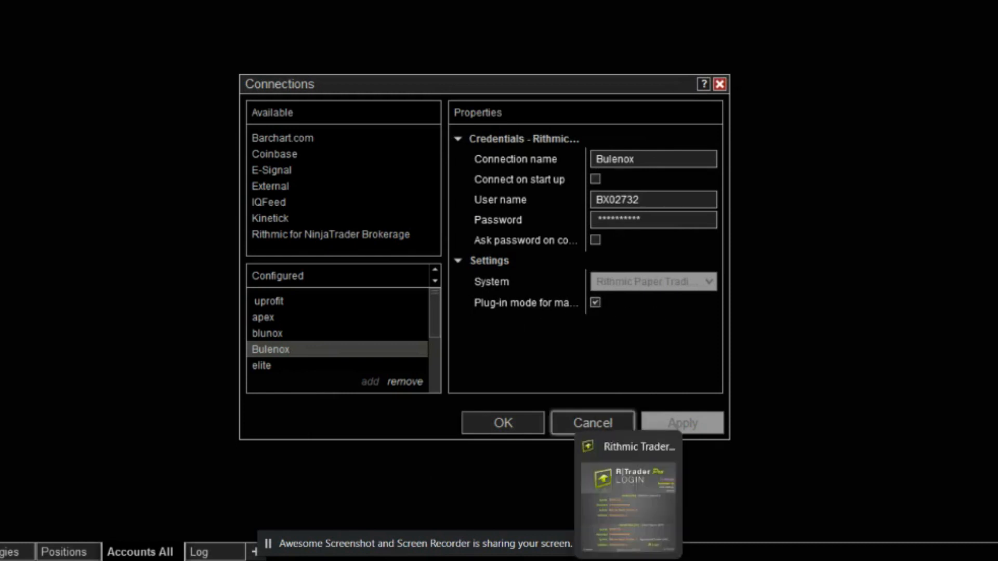
{"action": "left_click", "coordinate": [635, 553]}
{"action": "left_click", "coordinate": [584, 372]}
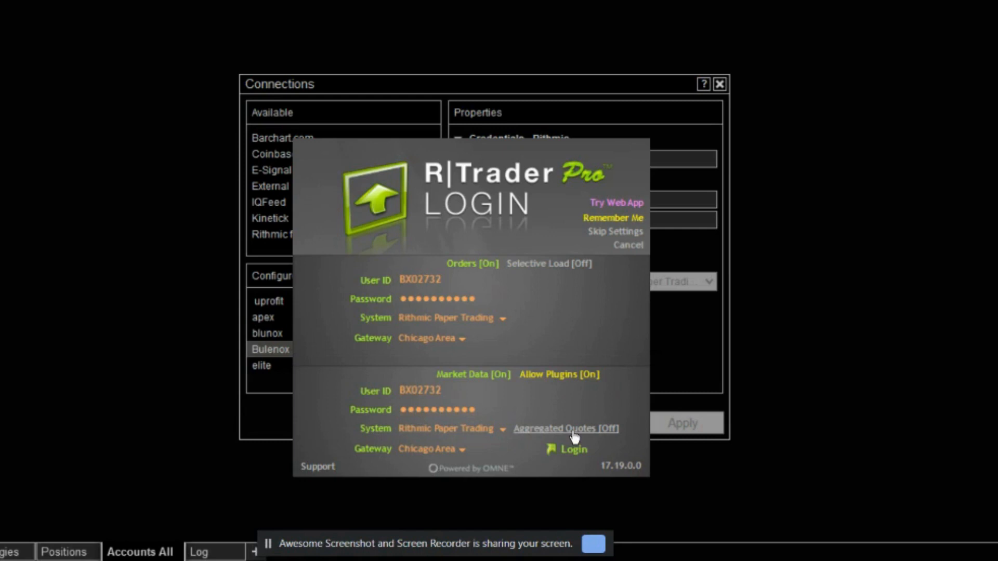
{"action": "left_click", "coordinate": [566, 449]}
{"action": "left_click", "coordinate": [597, 220]}
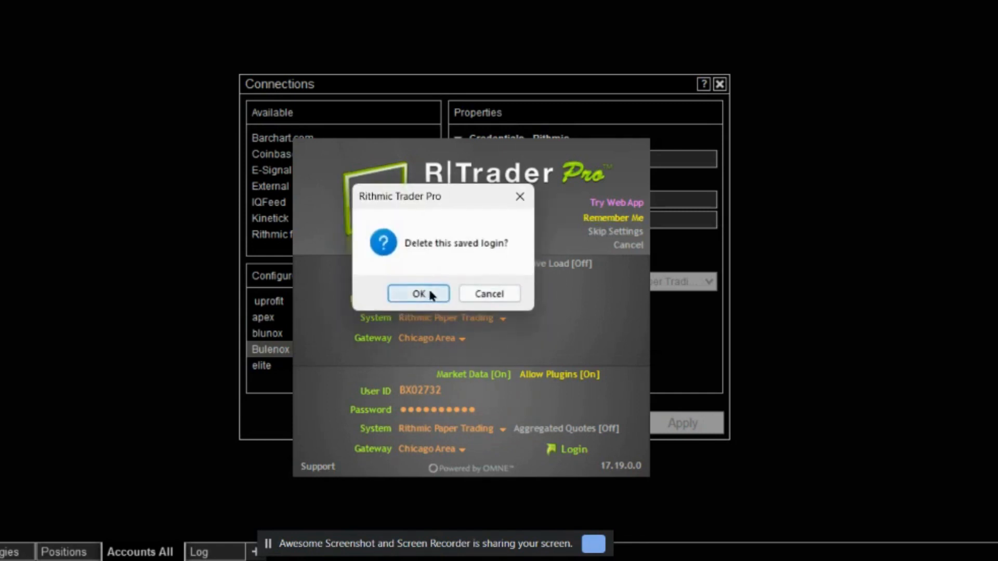
{"action": "left_click", "coordinate": [480, 295]}
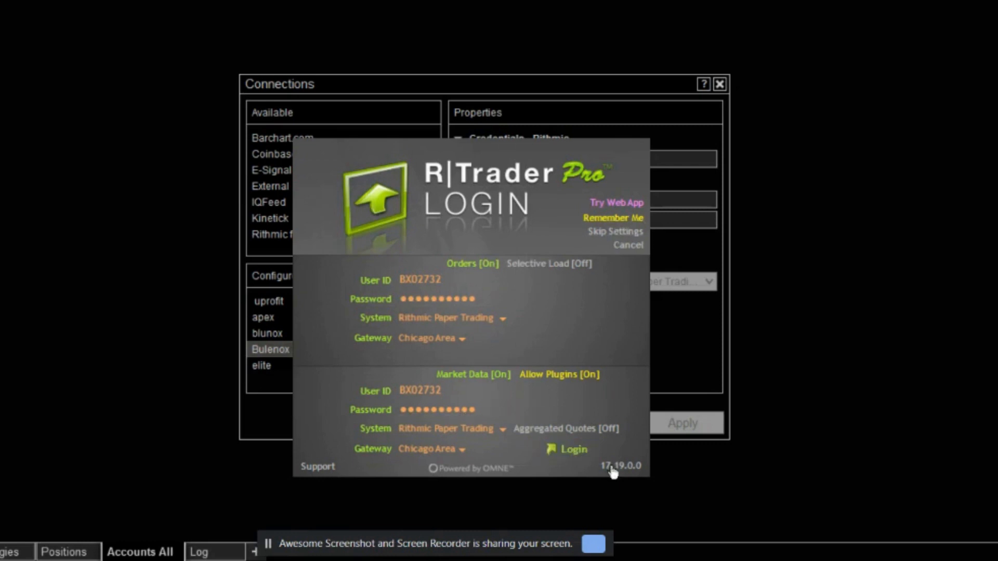
Log in to Rithmic Trader Pro with plug-ins allowed and minimize its main window.
{"action": "left_click", "coordinate": [574, 456]}
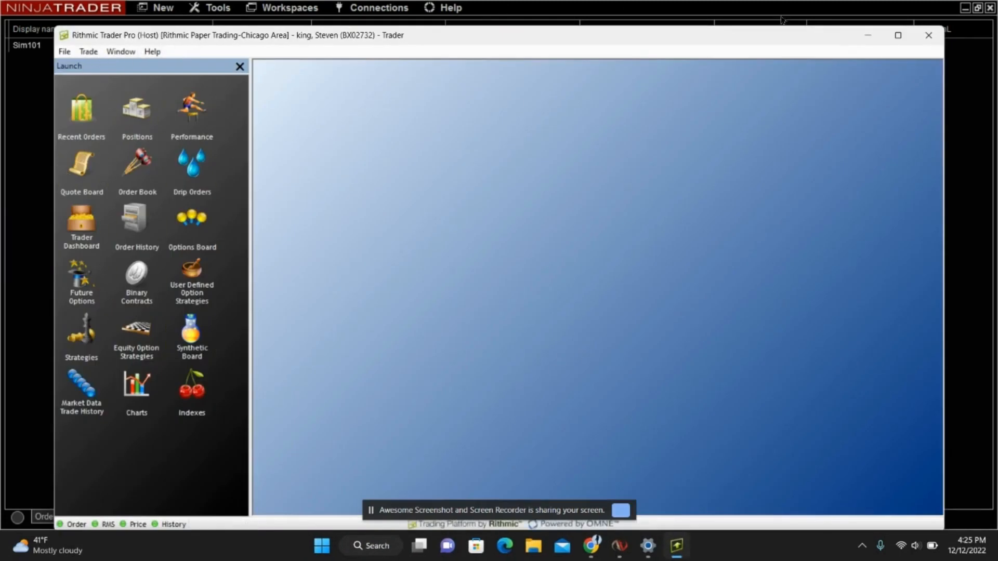
{"action": "left_click", "coordinate": [868, 35]}
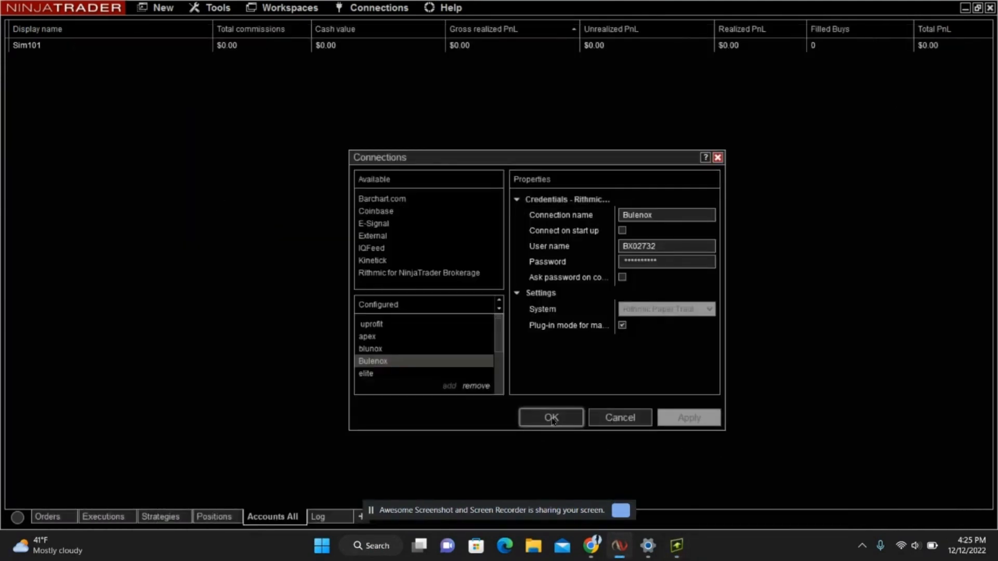
Remove the redundant blunox connection from the configured connections in NinjaTrader and save the list.
{"action": "left_click", "coordinate": [378, 350]}
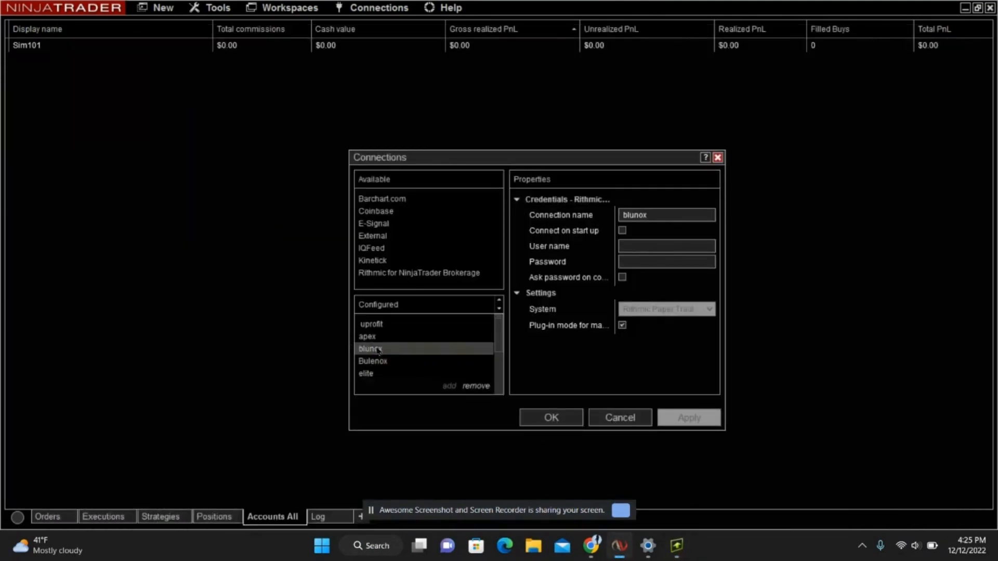
{"action": "left_click", "coordinate": [476, 386]}
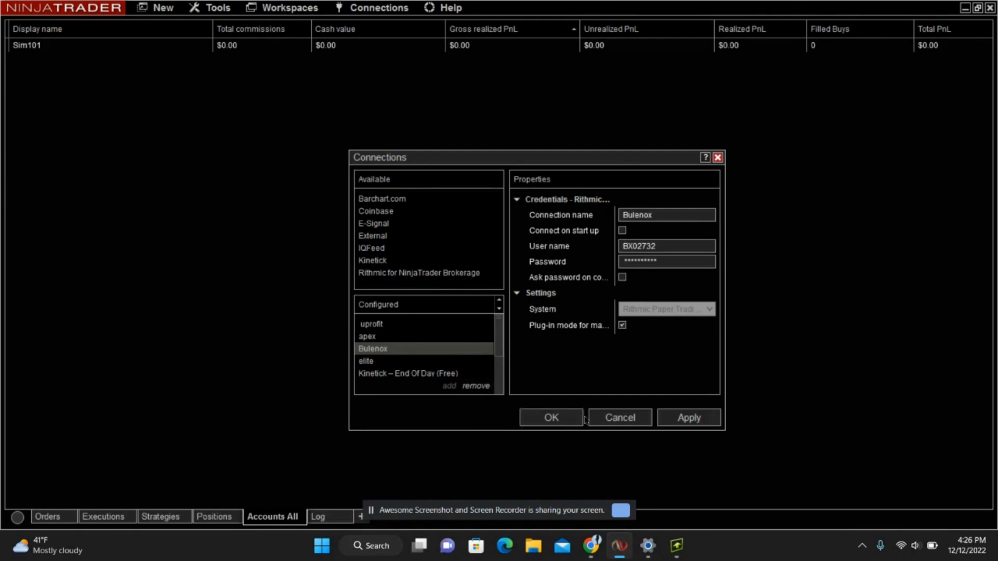
{"action": "left_click", "coordinate": [560, 423]}
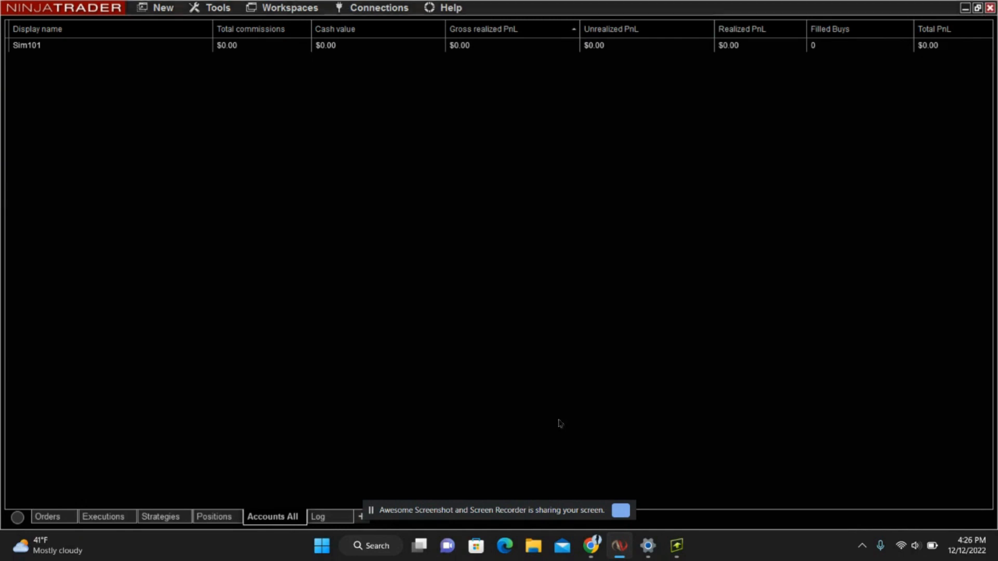
Connect NinjaTrader to the Bulenox connection.
{"action": "left_click", "coordinate": [378, 8]}
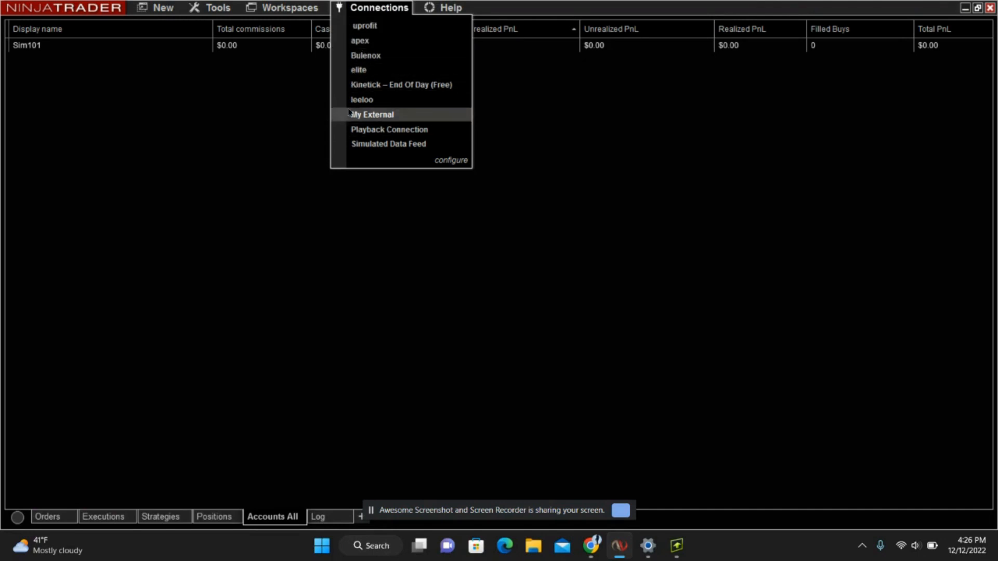
{"action": "left_click", "coordinate": [381, 59]}
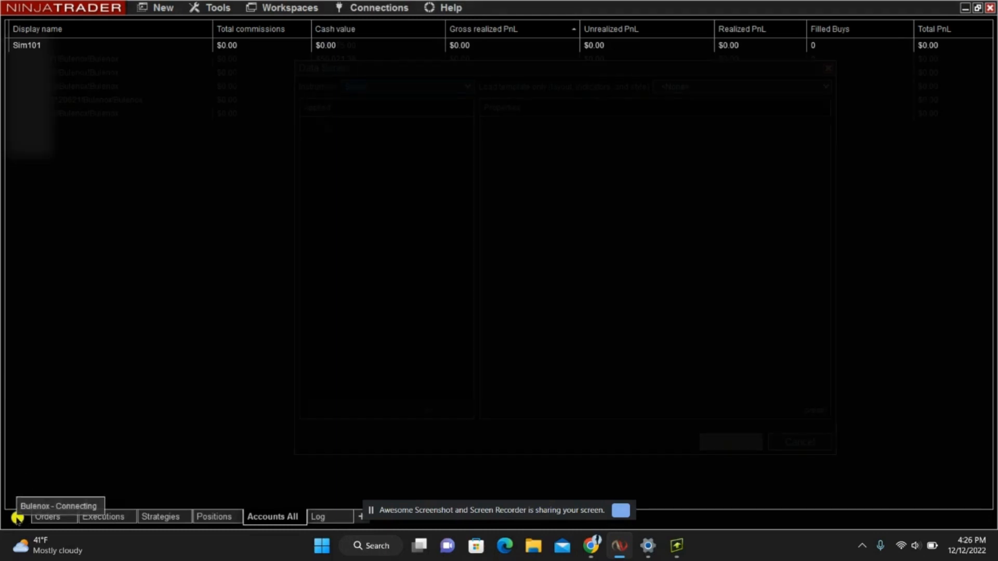
{"action": "left_click", "coordinate": [411, 87]}
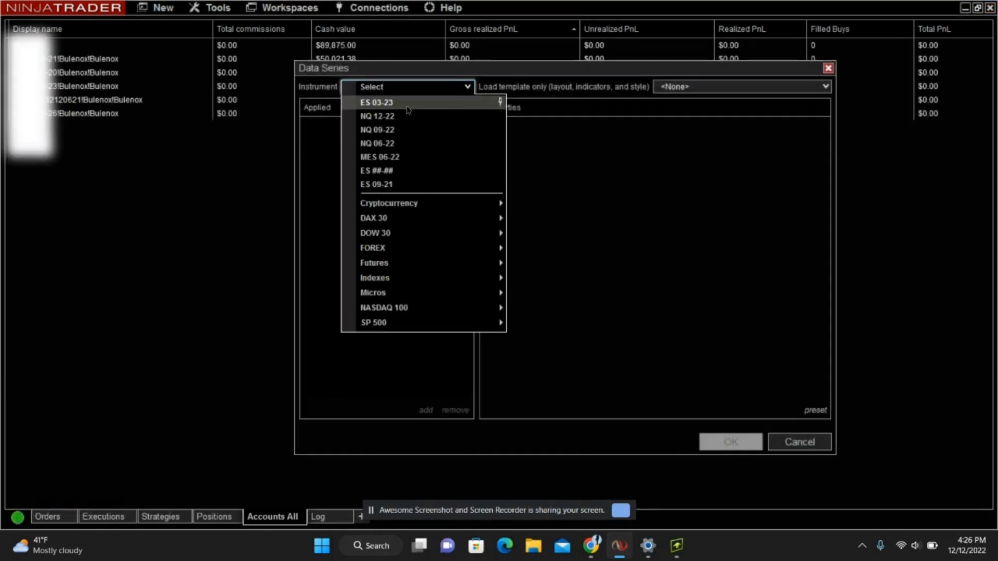
{"action": "left_click", "coordinate": [387, 106]}
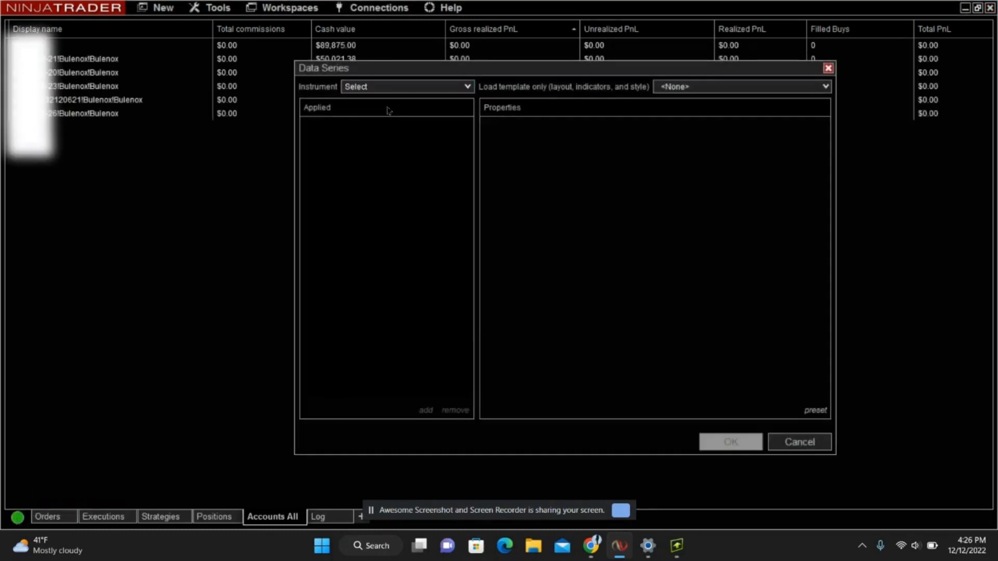
{"action": "left_click", "coordinate": [732, 88]}
{"action": "left_click", "coordinate": [702, 114]}
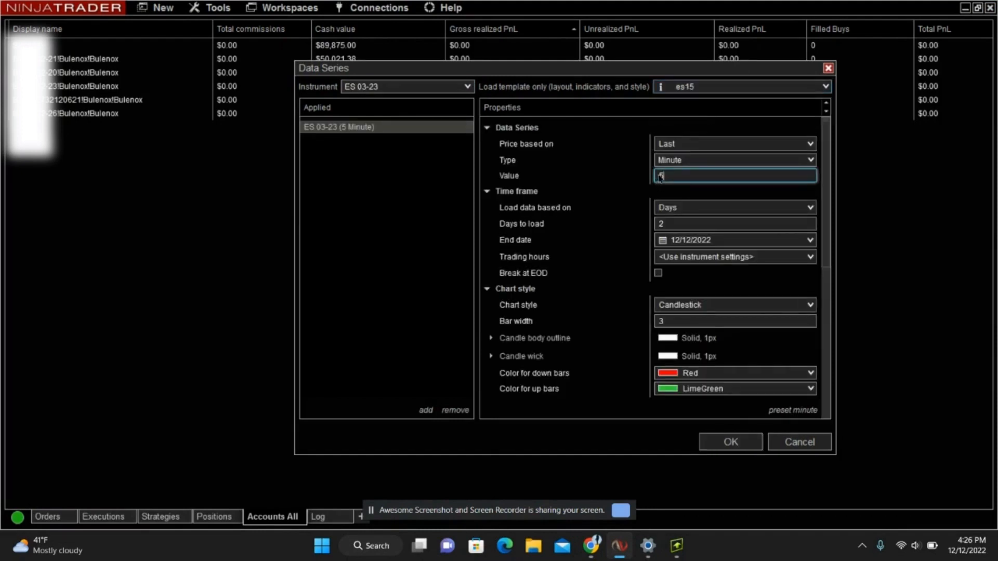
{"action": "left_click_drag", "start_coordinate": [658, 73], "coordinate": [598, 48]}
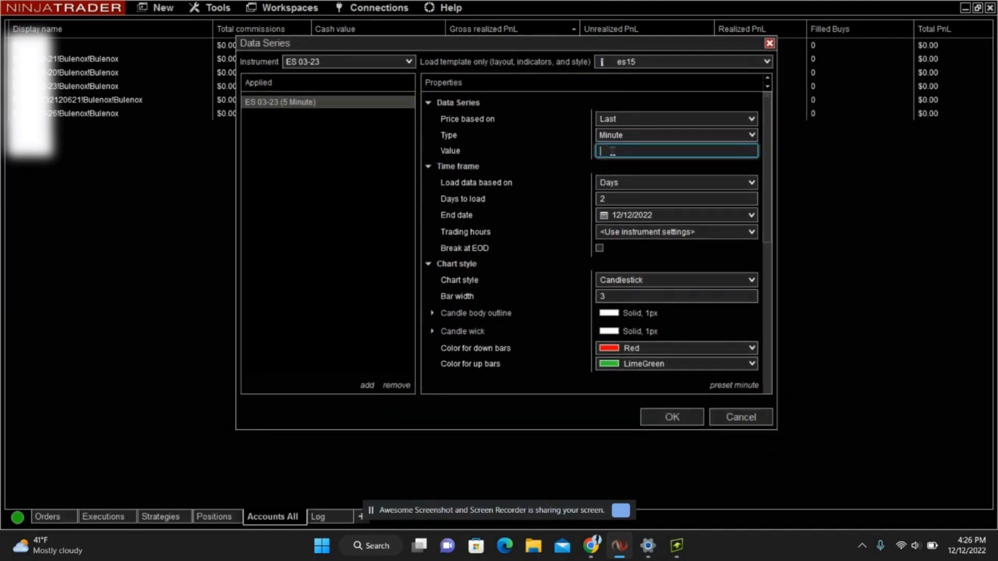
{"action": "type", "text": "15"}
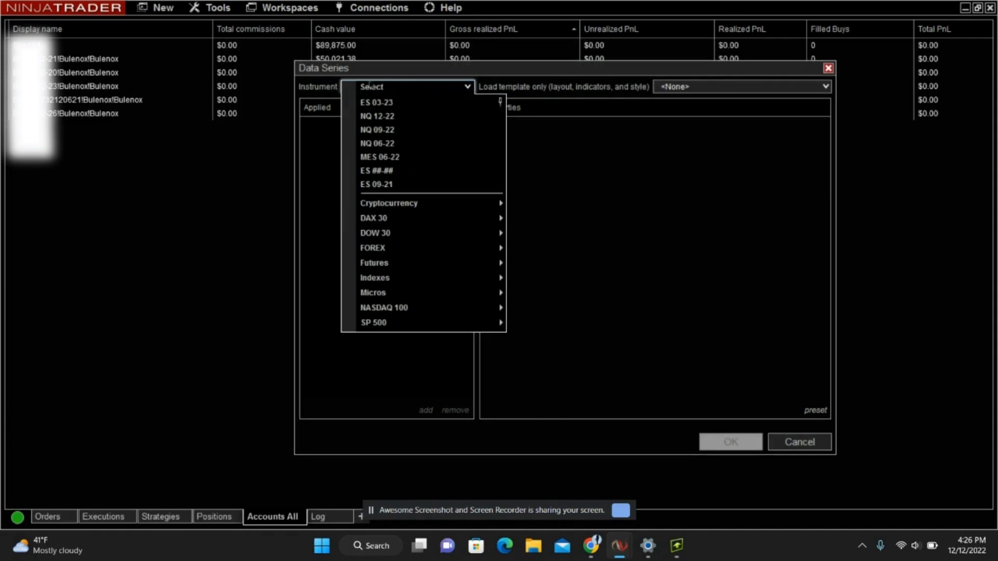
Choose ES 03-23 as the new chart's instrument and load the es15 template.
{"action": "mouse_move", "coordinate": [413, 264]}
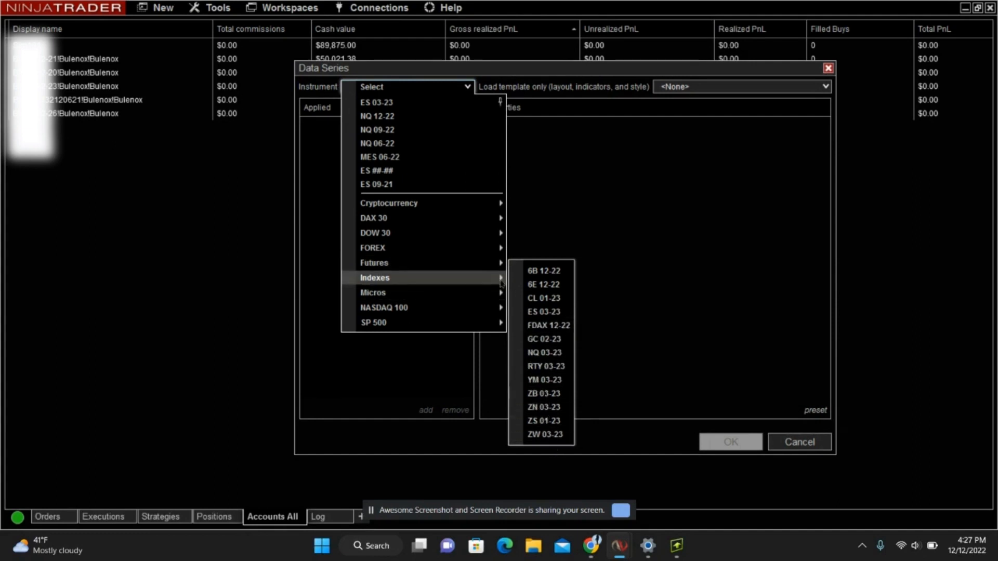
{"action": "mouse_move", "coordinate": [497, 280]}
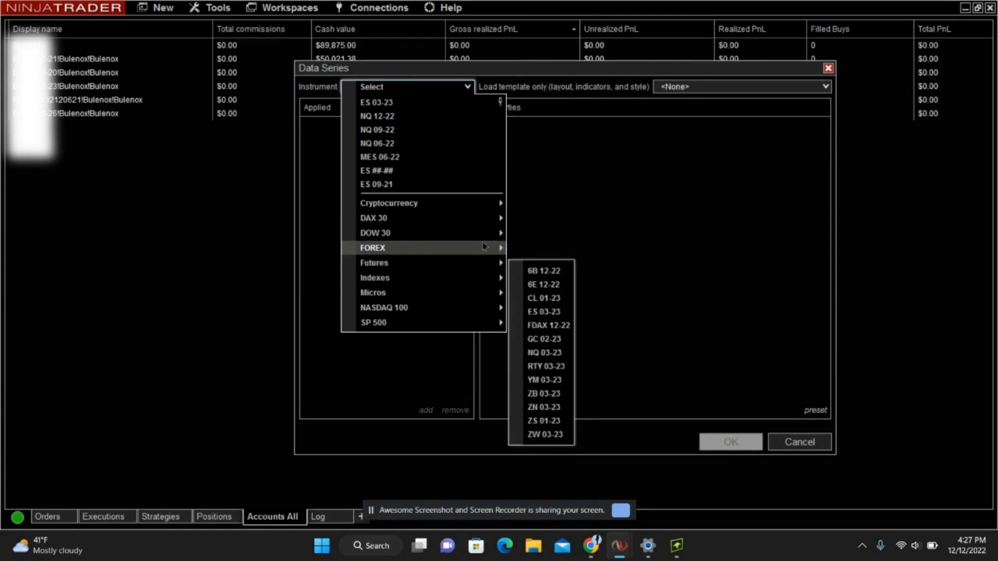
{"action": "mouse_move", "coordinate": [485, 249]}
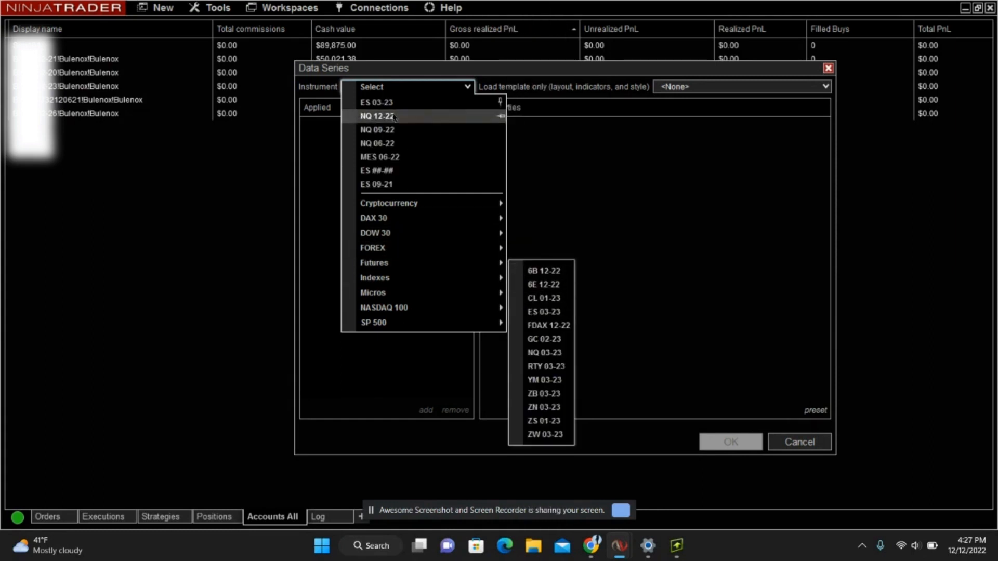
{"action": "left_click", "coordinate": [644, 201]}
{"action": "left_click", "coordinate": [462, 87]}
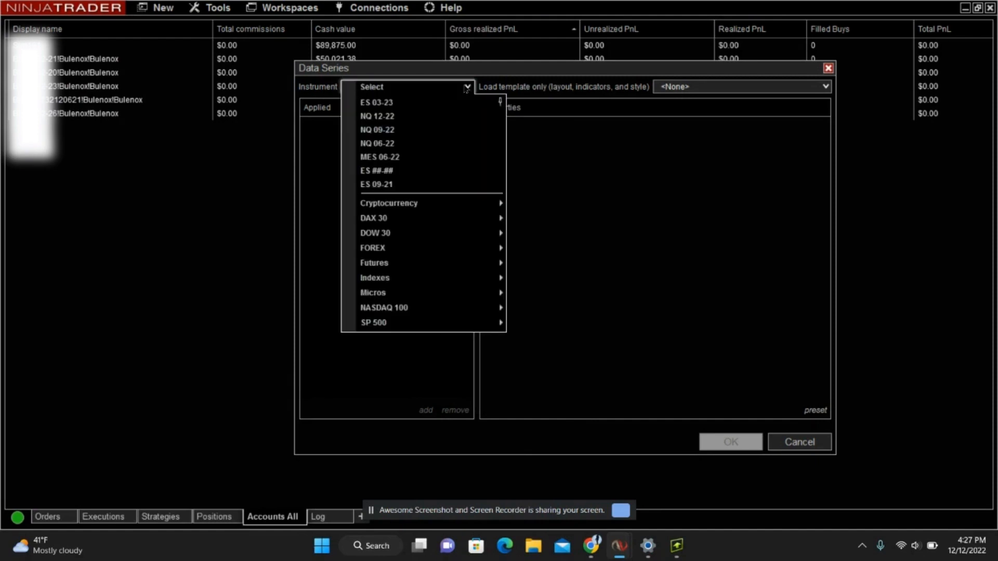
{"action": "left_click", "coordinate": [423, 102]}
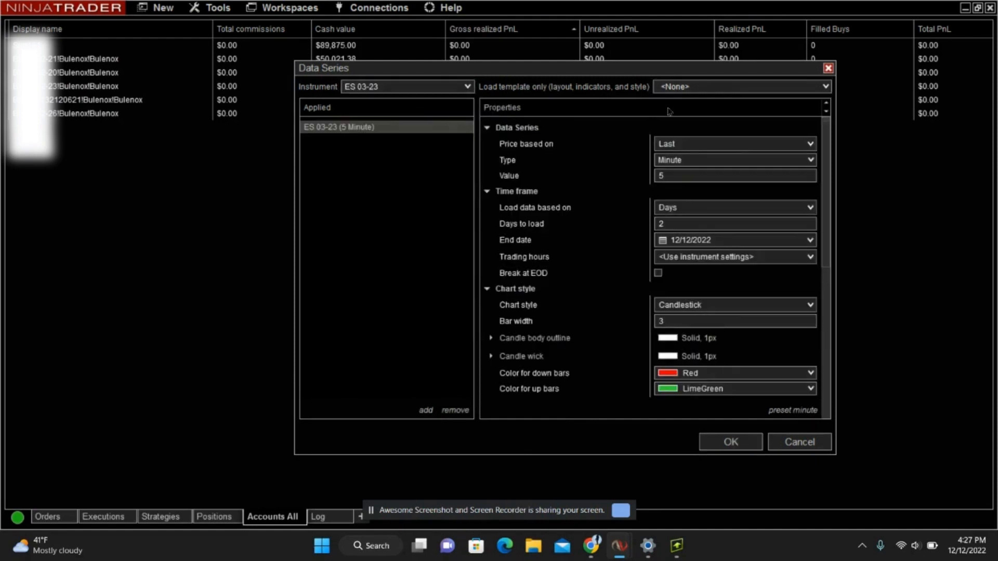
{"action": "left_click", "coordinate": [718, 89]}
{"action": "left_click", "coordinate": [694, 116]}
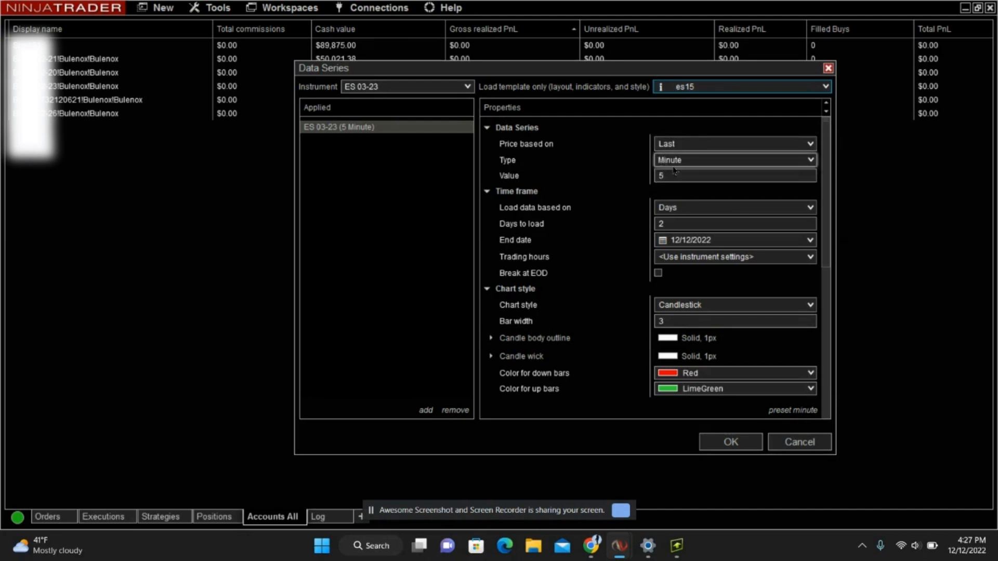
Review the data series, chart style, visual and trade properties and create the 5-minute ES 03-23 chart.
{"action": "scroll", "coordinate": [612, 257], "scroll_direction": "down", "scroll_amount": 1}
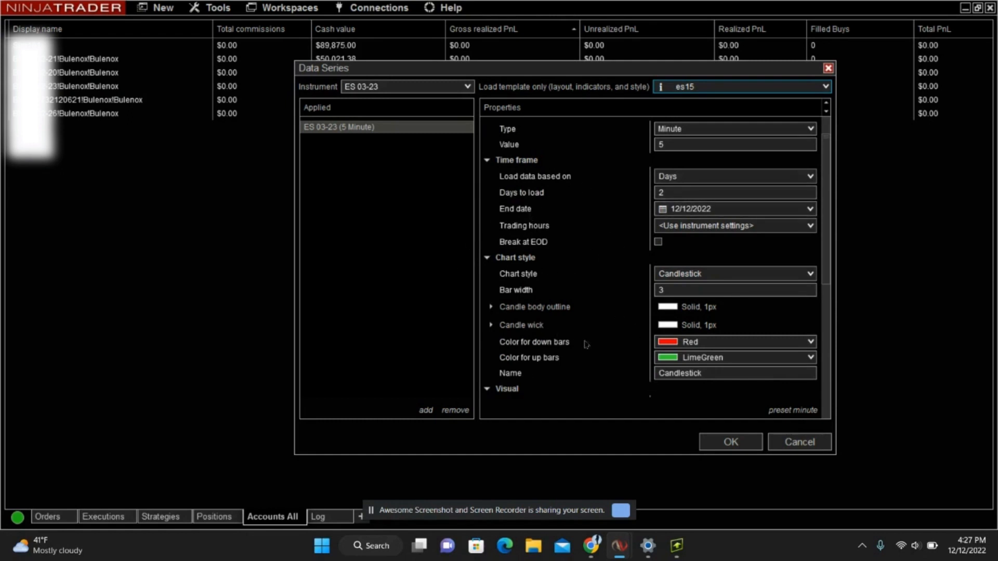
{"action": "scroll", "coordinate": [578, 321], "scroll_direction": "down", "scroll_amount": 1}
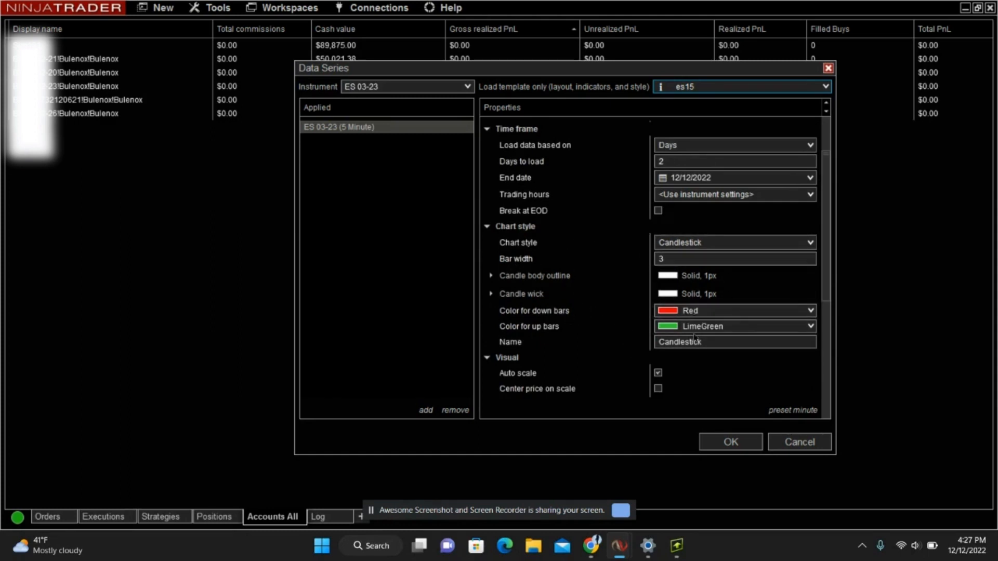
{"action": "scroll", "coordinate": [561, 349], "scroll_direction": "down", "scroll_amount": 2}
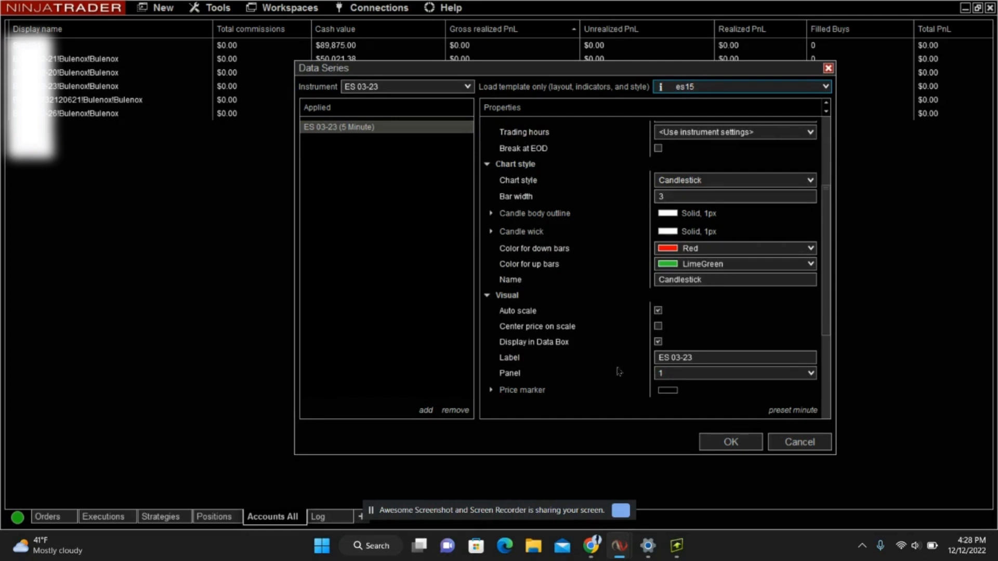
{"action": "scroll", "coordinate": [670, 350], "scroll_direction": "down", "scroll_amount": 2}
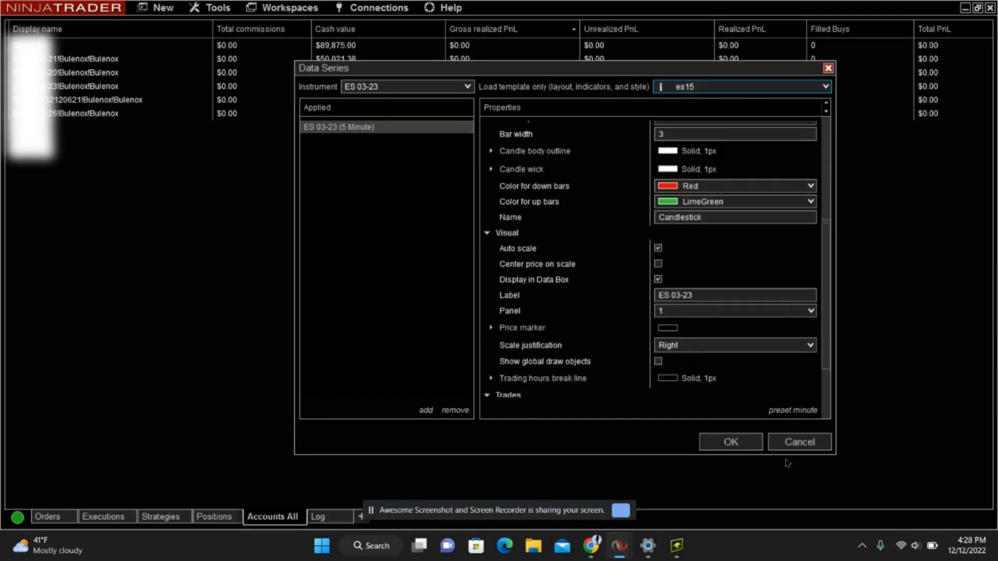
{"action": "scroll", "coordinate": [602, 348], "scroll_direction": "down", "scroll_amount": 3}
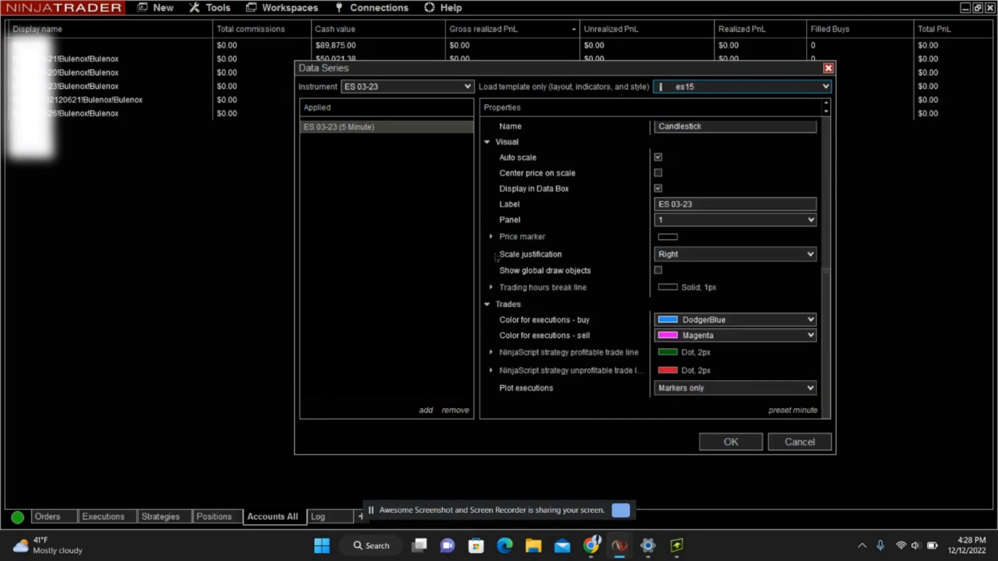
{"action": "left_click", "coordinate": [769, 439]}
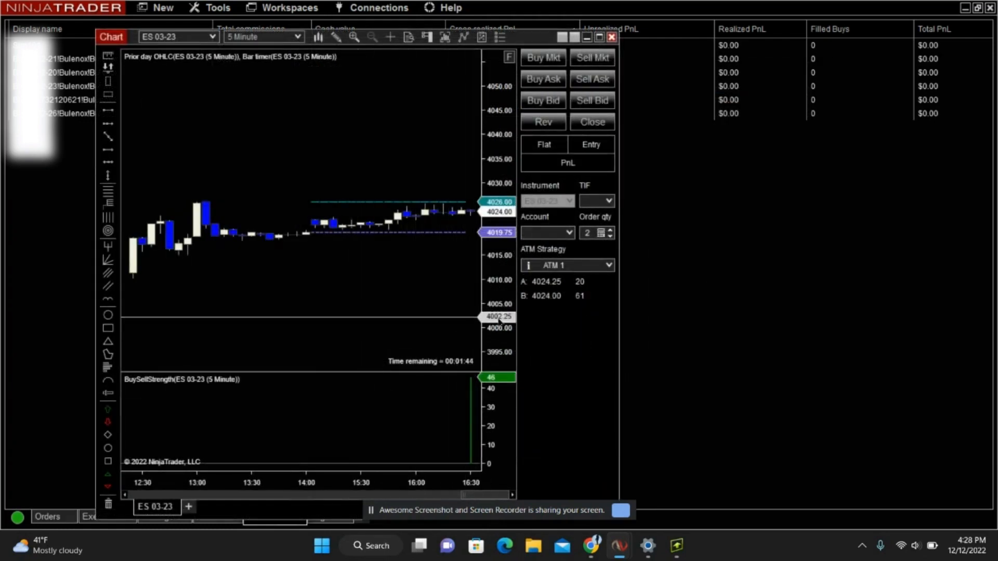
Stretch the new chart's price scale vertically and compress its time axis.
{"action": "left_click_drag", "start_coordinate": [499, 321], "coordinate": [498, 172]}
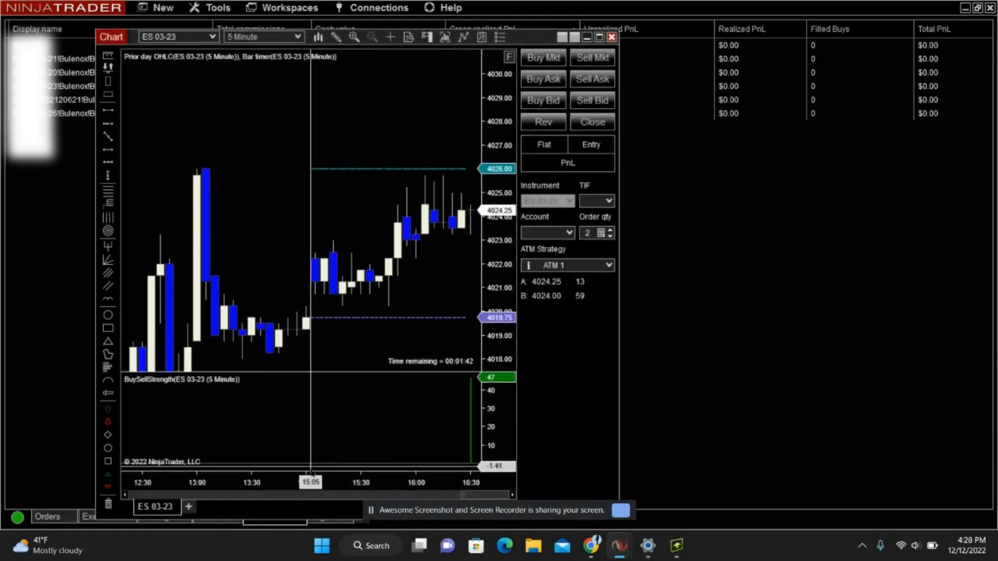
{"action": "left_click_drag", "start_coordinate": [311, 472], "coordinate": [408, 476]}
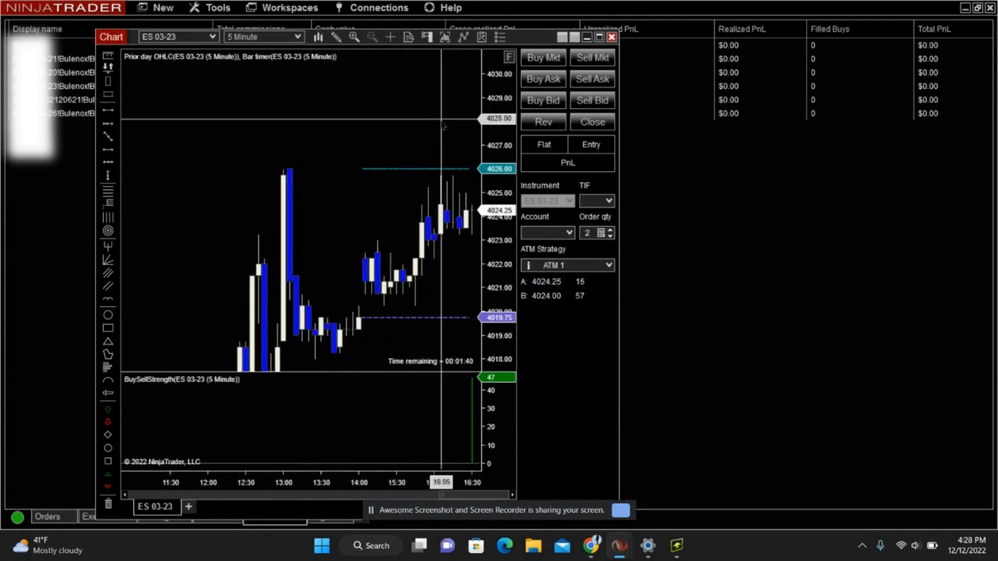
Examine the general, color, line and window settings in the ES 03-23 chart's properties and close them.
{"action": "right_click", "coordinate": [420, 127]}
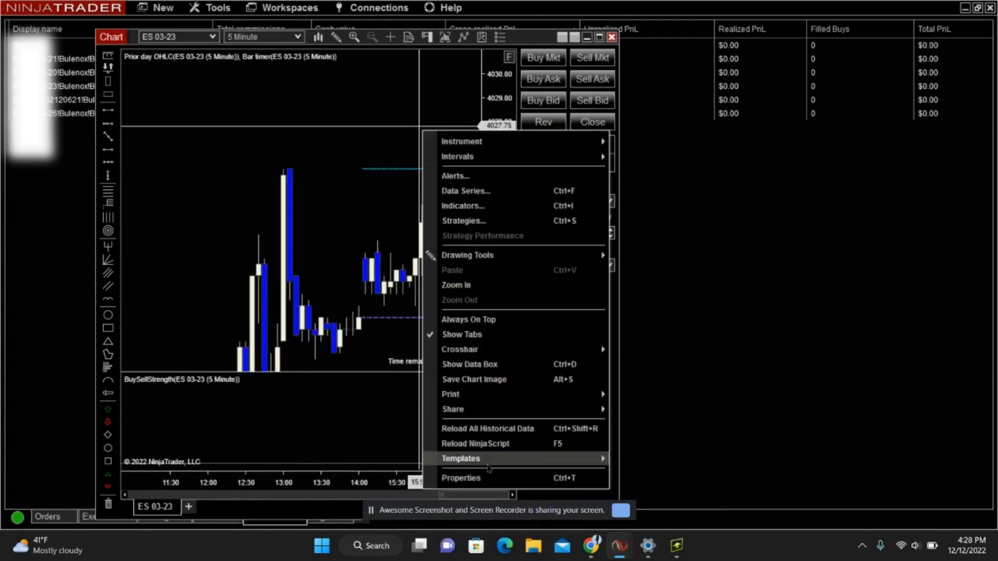
{"action": "mouse_move", "coordinate": [491, 465]}
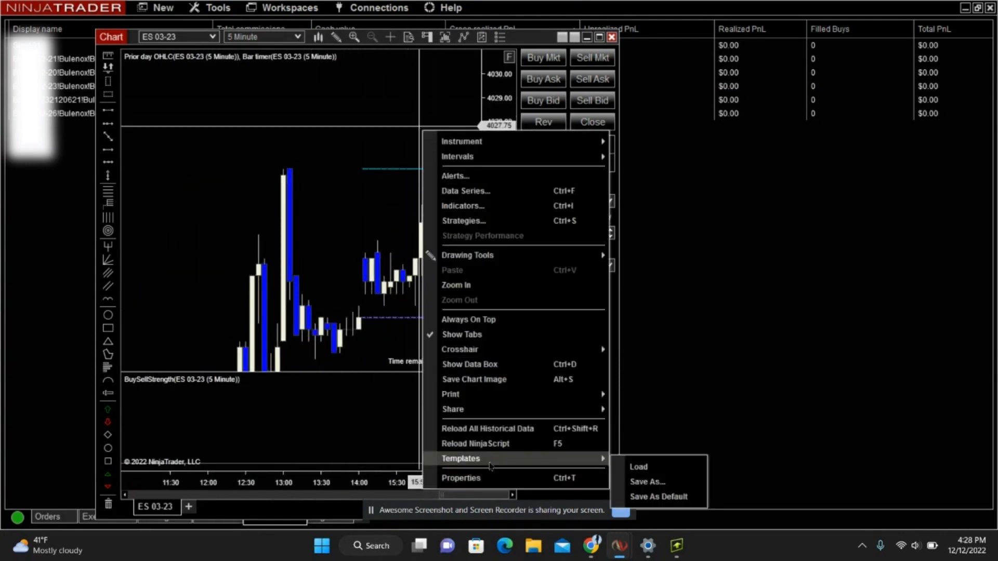
{"action": "left_click", "coordinate": [543, 478]}
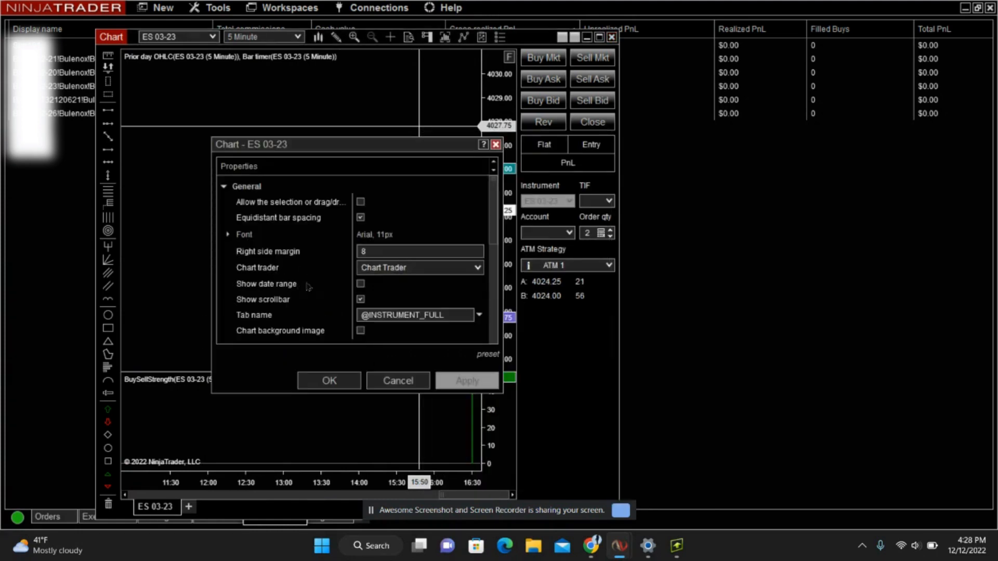
{"action": "left_click_drag", "start_coordinate": [500, 197], "coordinate": [695, 197]}
{"action": "left_click_drag", "start_coordinate": [443, 138], "coordinate": [440, 7]}
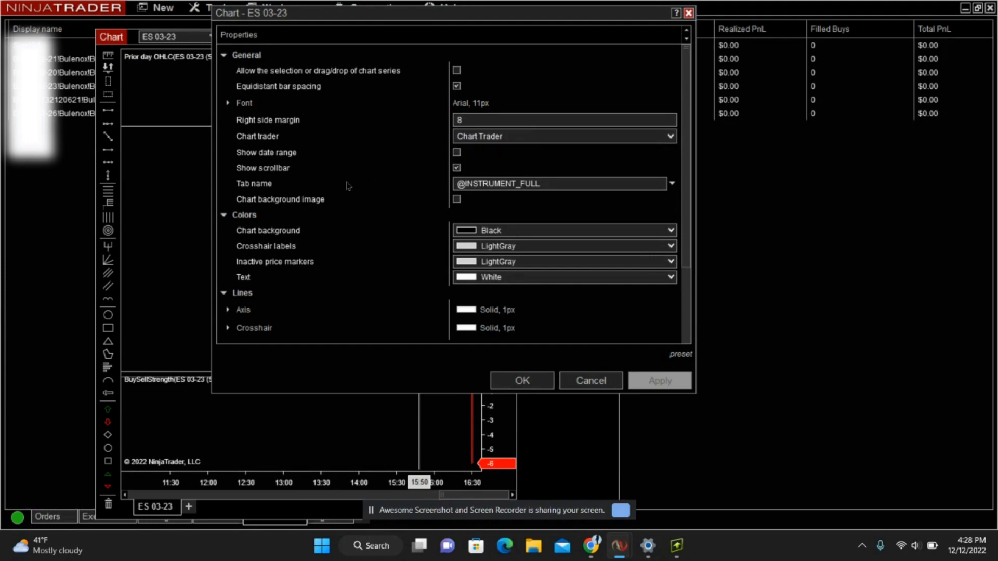
{"action": "scroll", "coordinate": [348, 186], "scroll_direction": "down", "scroll_amount": 3}
{"action": "scroll", "coordinate": [348, 186], "scroll_direction": "down", "scroll_amount": 2}
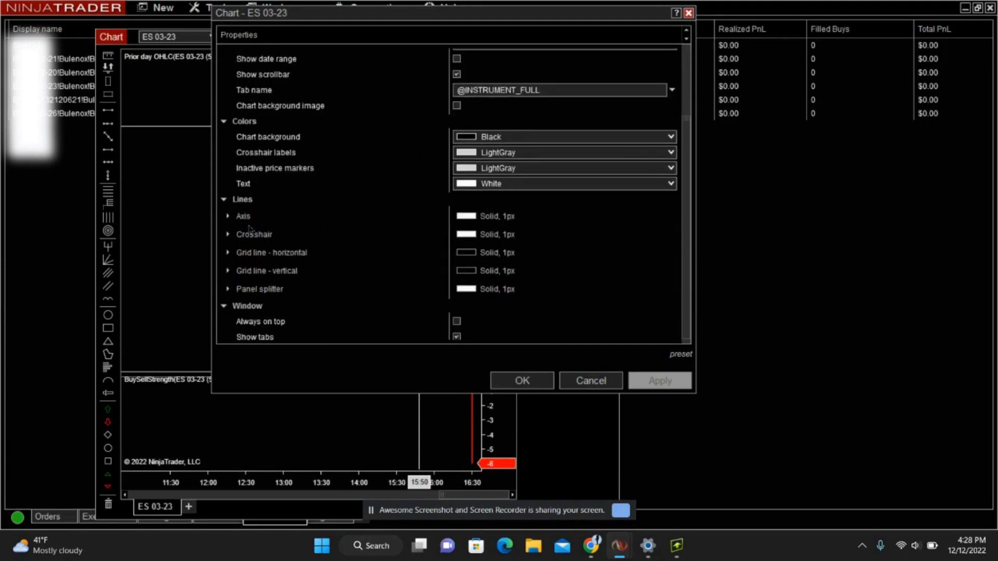
{"action": "scroll", "coordinate": [250, 228], "scroll_direction": "down", "scroll_amount": 1}
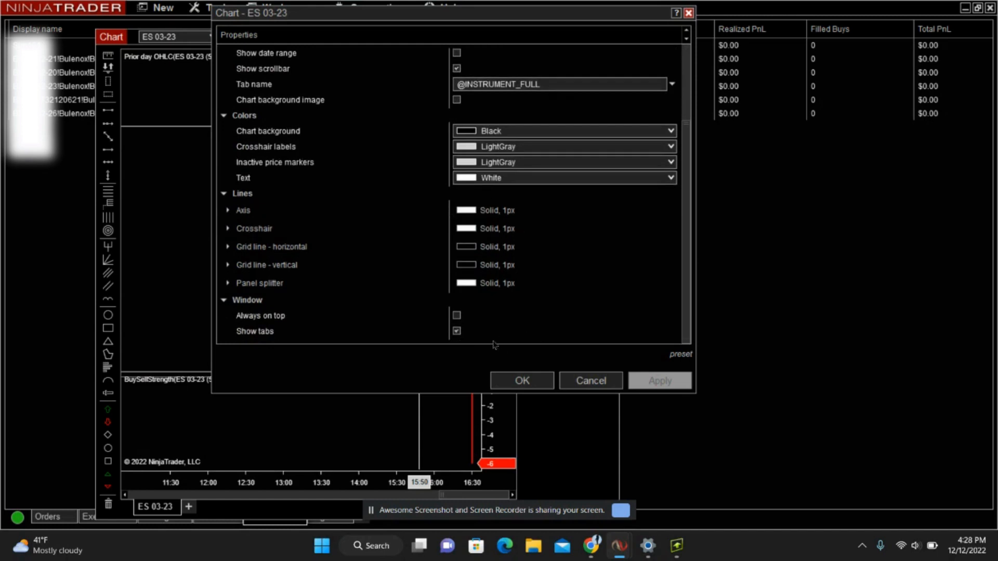
{"action": "scroll", "coordinate": [501, 329], "scroll_direction": "up", "scroll_amount": 5}
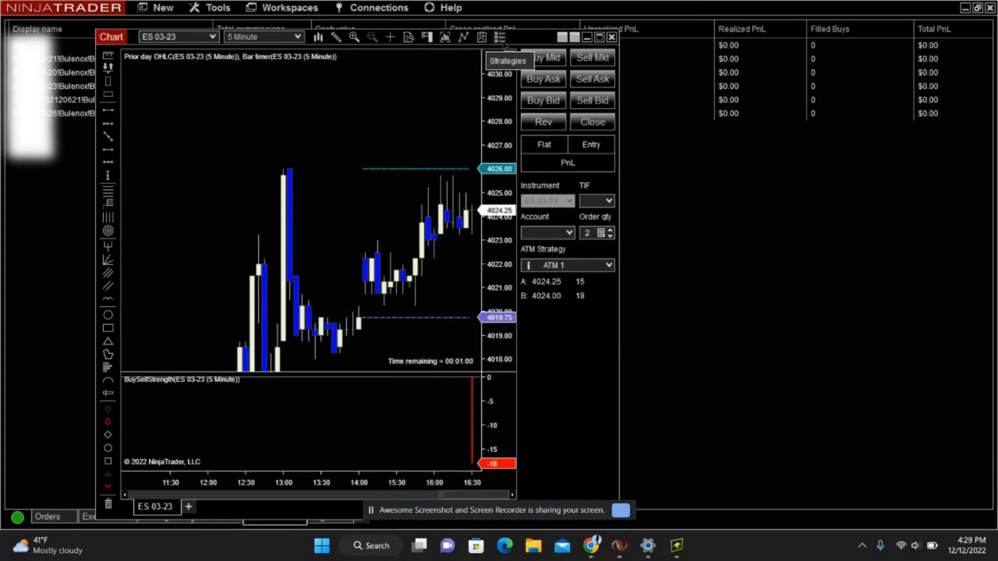
{"action": "left_click", "coordinate": [500, 39]}
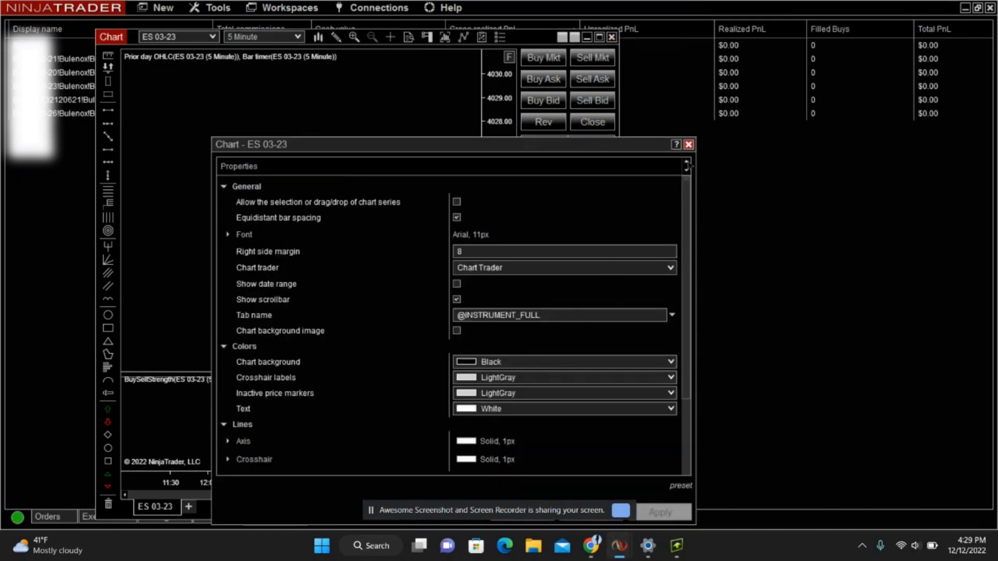
{"action": "left_click", "coordinate": [688, 144]}
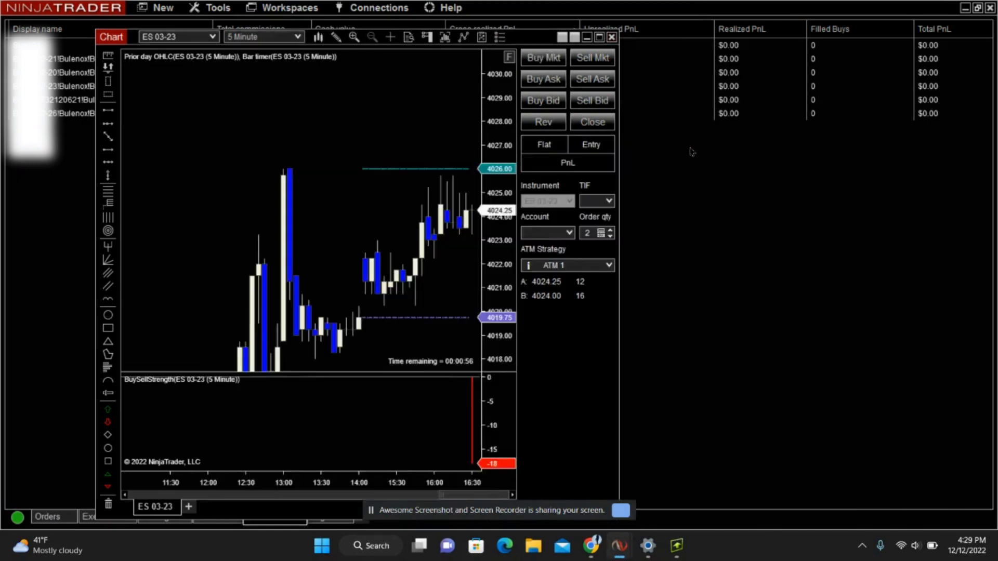
Examine the ES 03-23 data series' time frame, chart style and visual settings, accept them, and shift the chart window slightly to the right.
{"action": "left_click", "coordinate": [445, 40]}
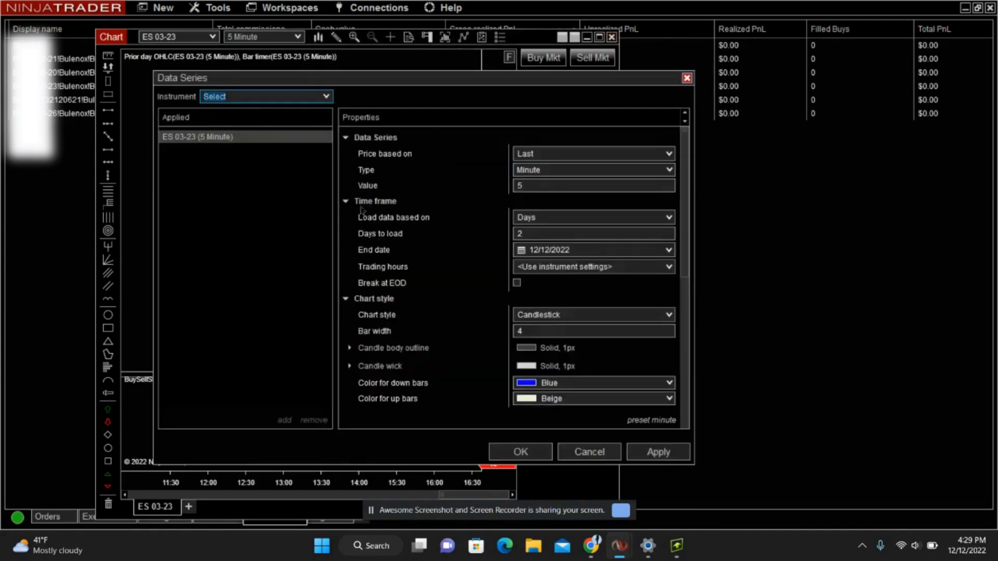
{"action": "scroll", "coordinate": [455, 206], "scroll_direction": "down", "scroll_amount": 1}
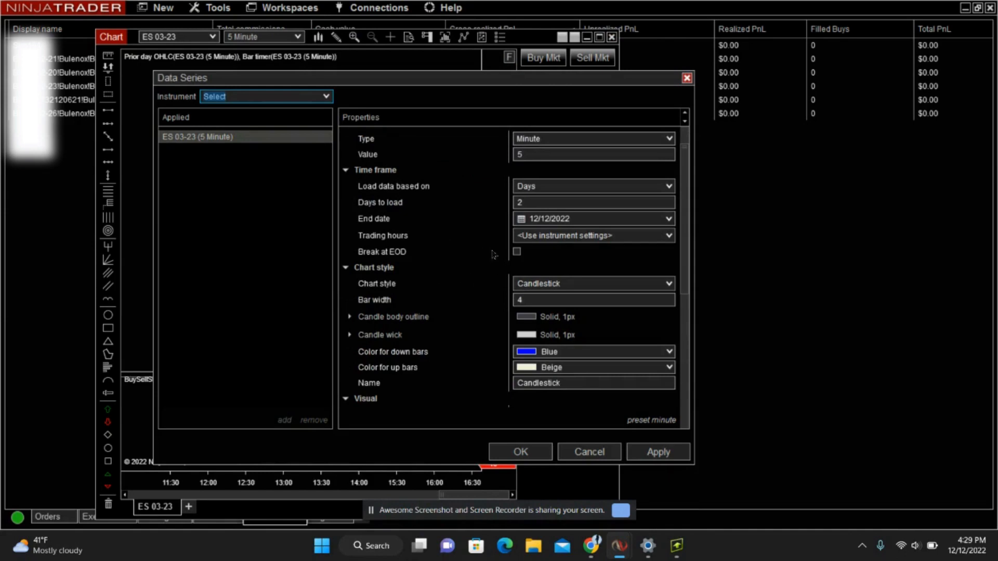
{"action": "scroll", "coordinate": [471, 289], "scroll_direction": "down", "scroll_amount": 1}
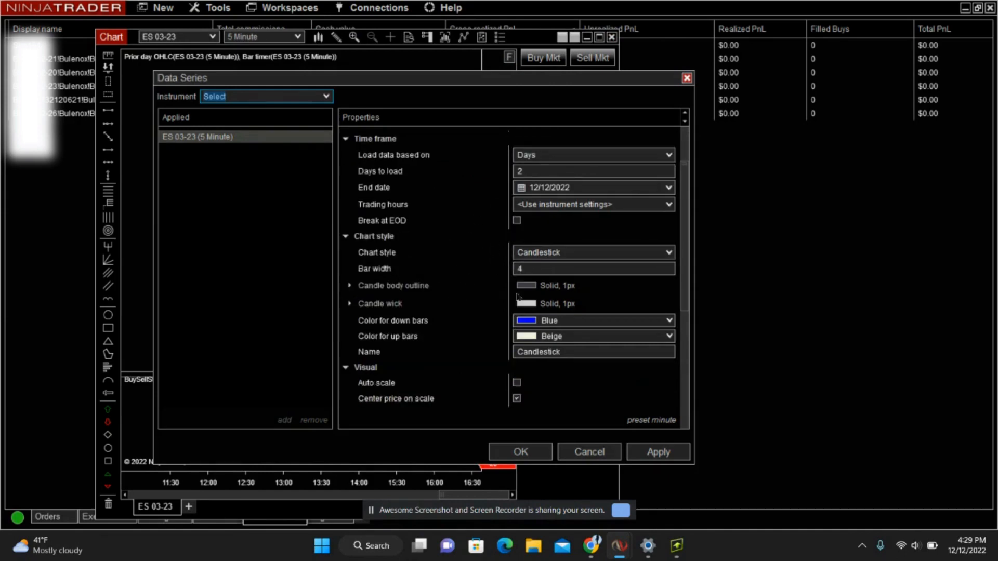
{"action": "scroll", "coordinate": [402, 329], "scroll_direction": "down", "scroll_amount": 2}
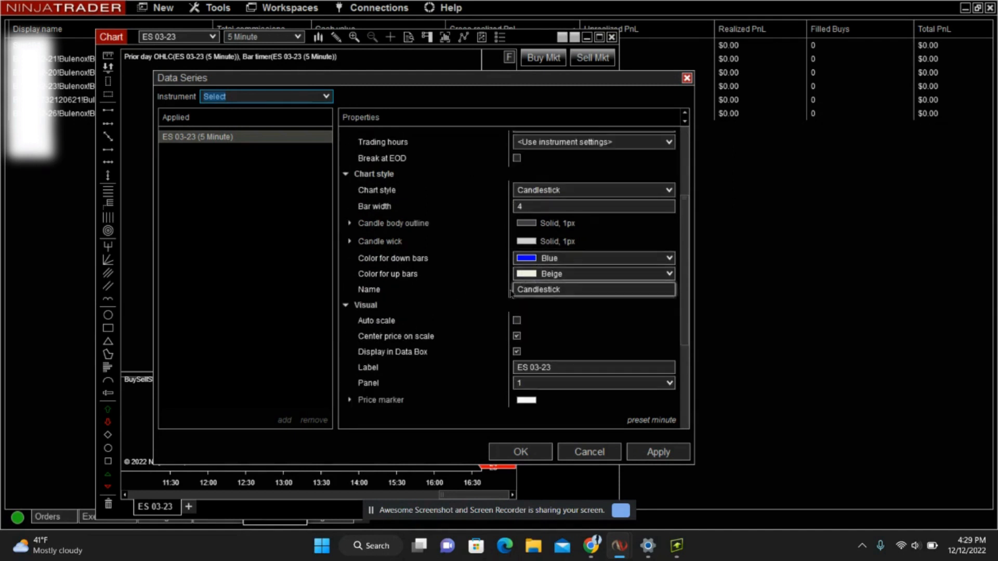
{"action": "scroll", "coordinate": [439, 320], "scroll_direction": "down", "scroll_amount": 1}
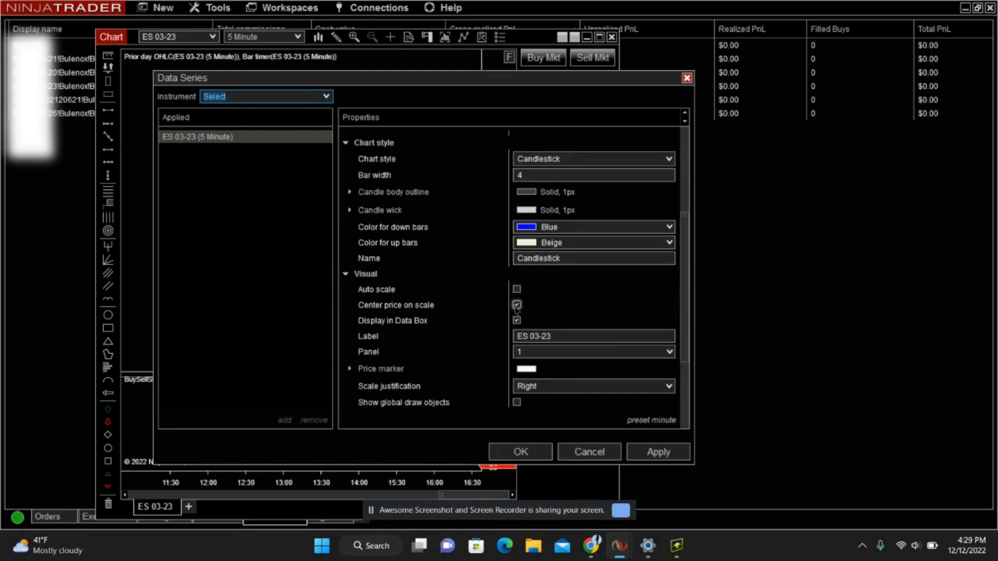
{"action": "scroll", "coordinate": [467, 350], "scroll_direction": "down", "scroll_amount": 1}
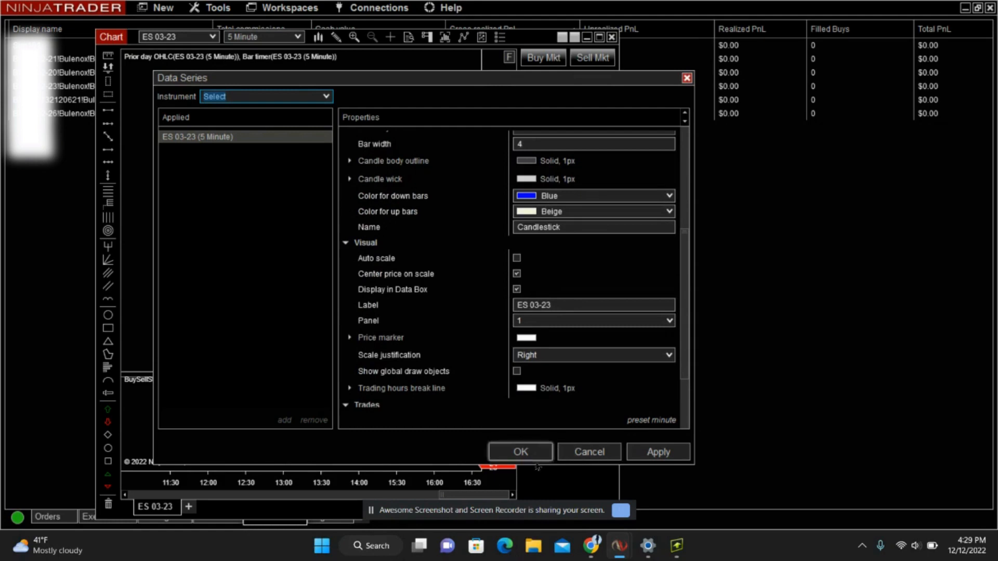
{"action": "left_click", "coordinate": [520, 452]}
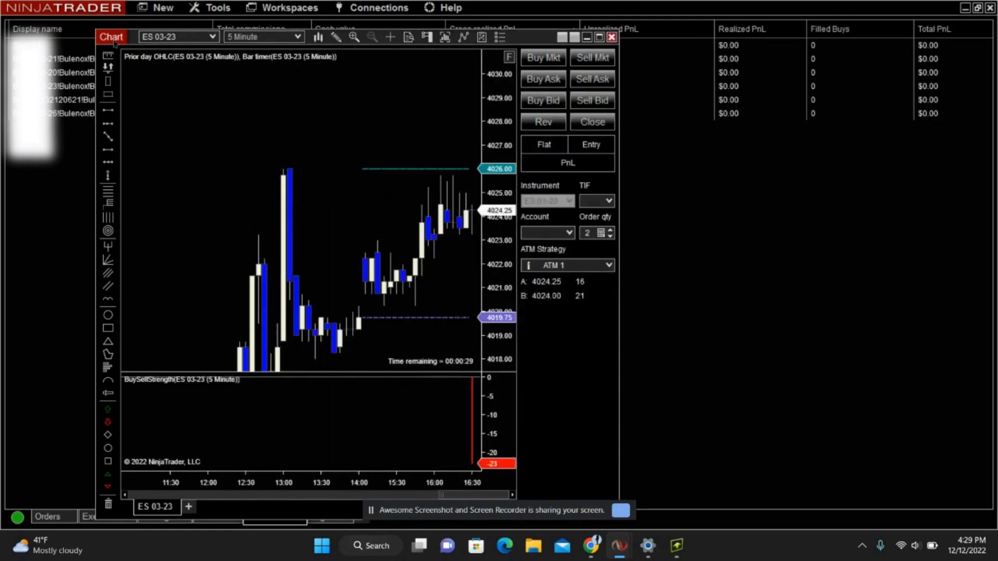
{"action": "mouse_move", "coordinate": [117, 42]}
{"action": "left_mouse_down"}
{"action": "mouse_move", "coordinate": [144, 41]}
{"action": "mouse_move", "coordinate": [131, 42]}
{"action": "left_mouse_up"}
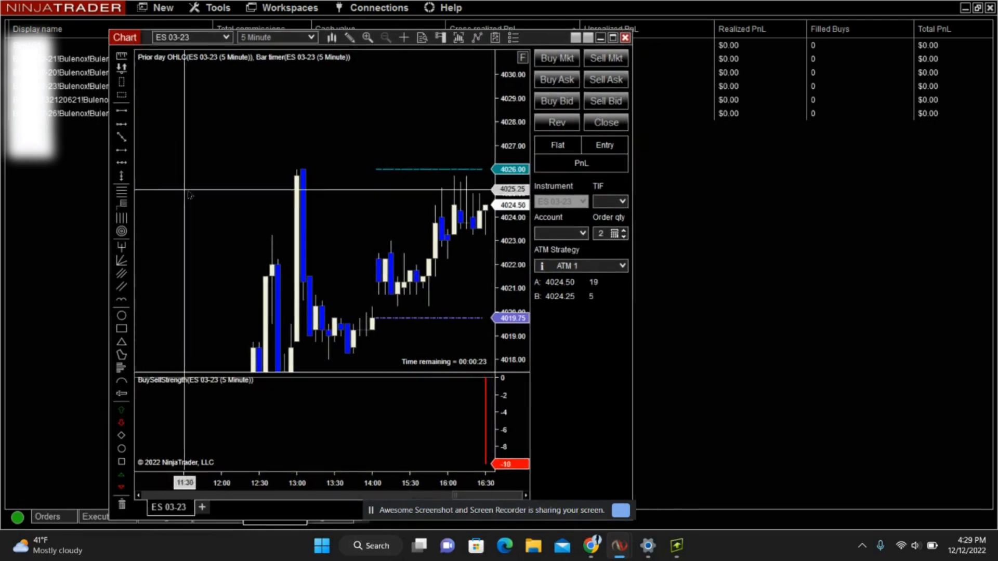